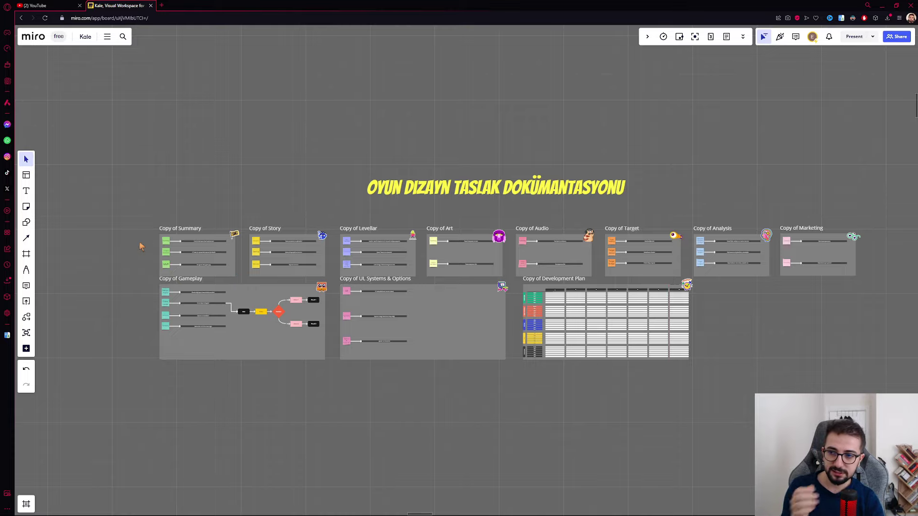
Zoom into the Copy of Summary frame and inspect the Summary note and its description bars.
scroll(283, 191, "up", 2)
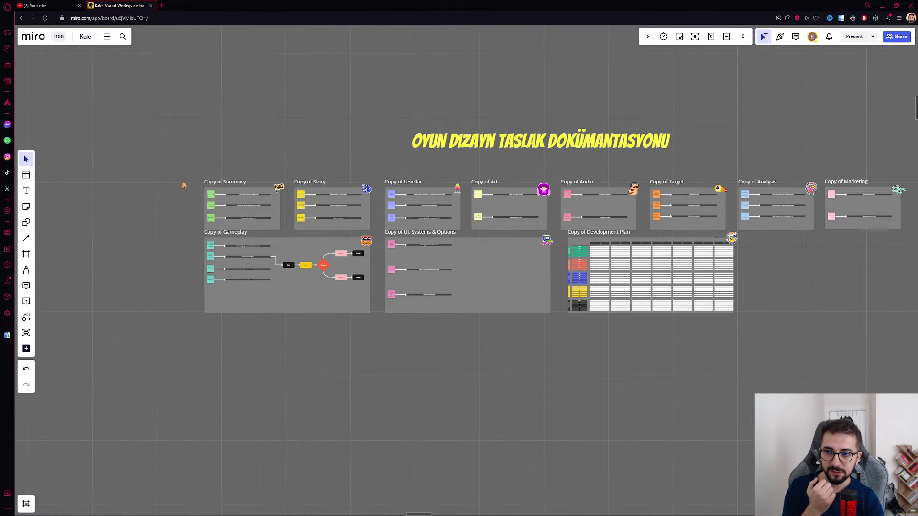
scroll(213, 198, "up", 5)
scroll(213, 199, "up", 3)
left_click_drag(381, 356, 182, 306)
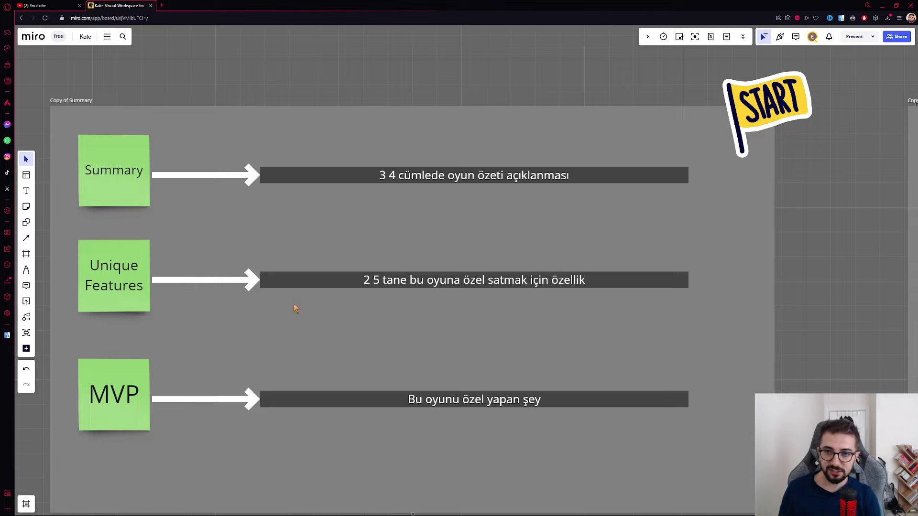
left_click_drag(143, 180, 164, 212)
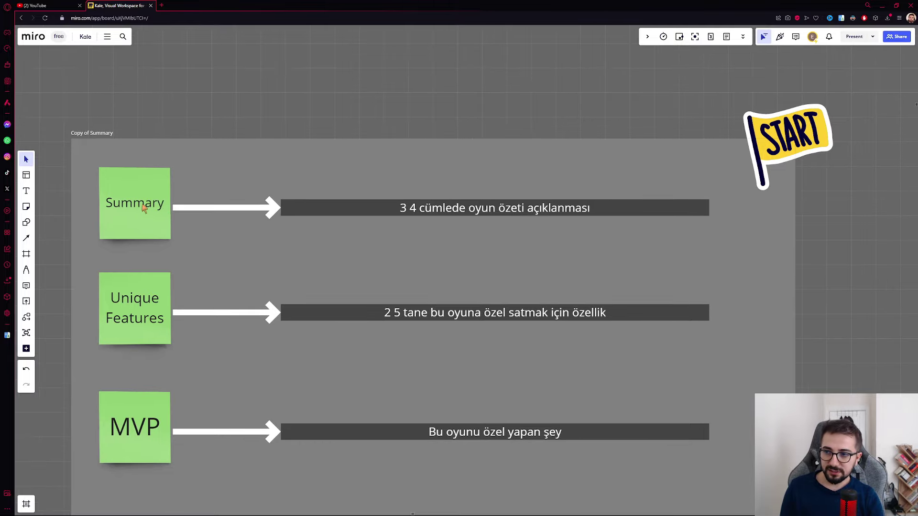
scroll(136, 230, "up", 3)
left_click(136, 231)
scroll(319, 242, "up", 1)
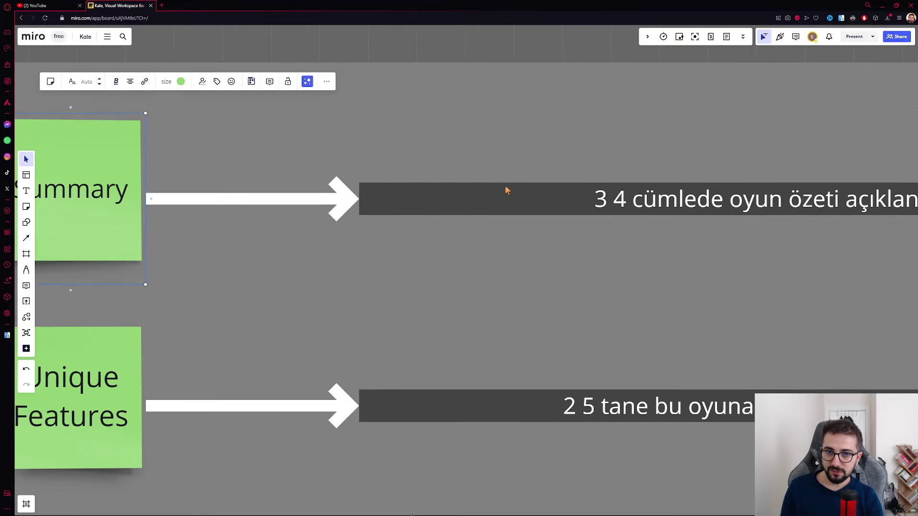
left_click(391, 213)
scroll(391, 214, "down", 3)
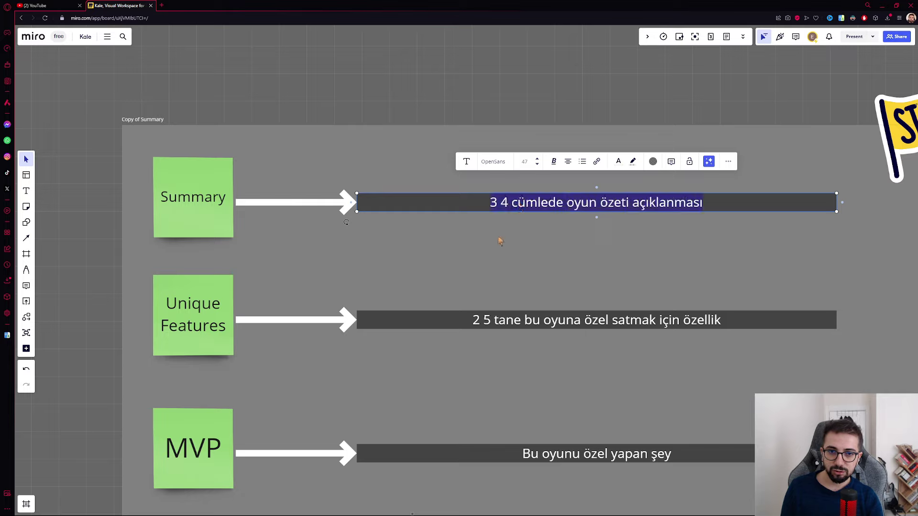
left_click(477, 255)
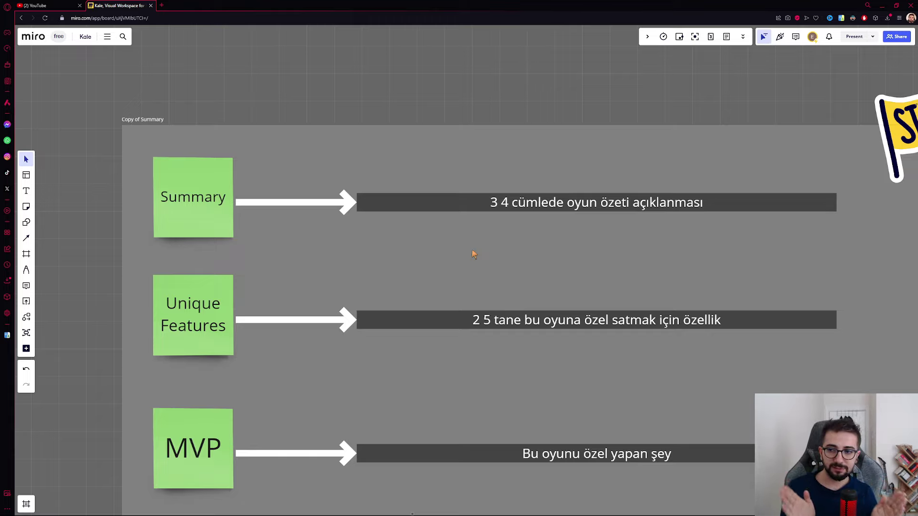
left_click(170, 348)
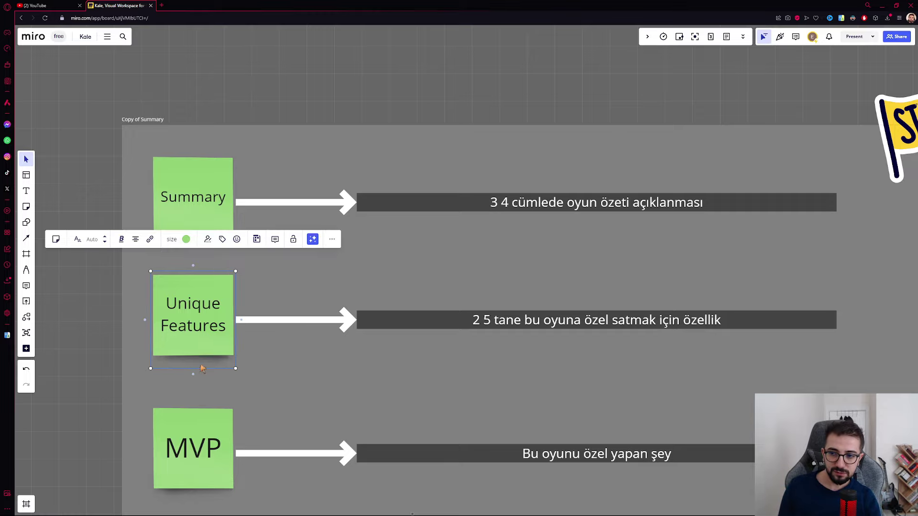
scroll(233, 336, "down", 1)
scroll(233, 336, "up", 3)
scroll(430, 340, "right", 5)
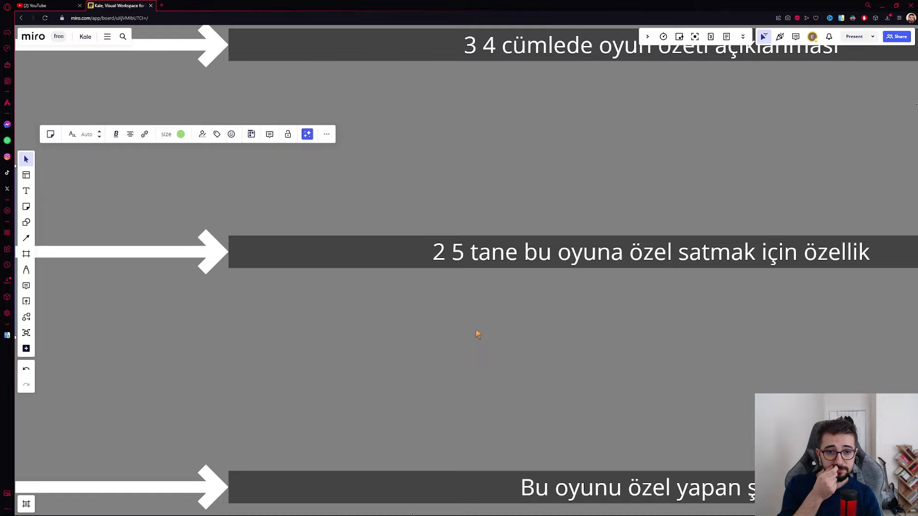
scroll(492, 327, "down", 1)
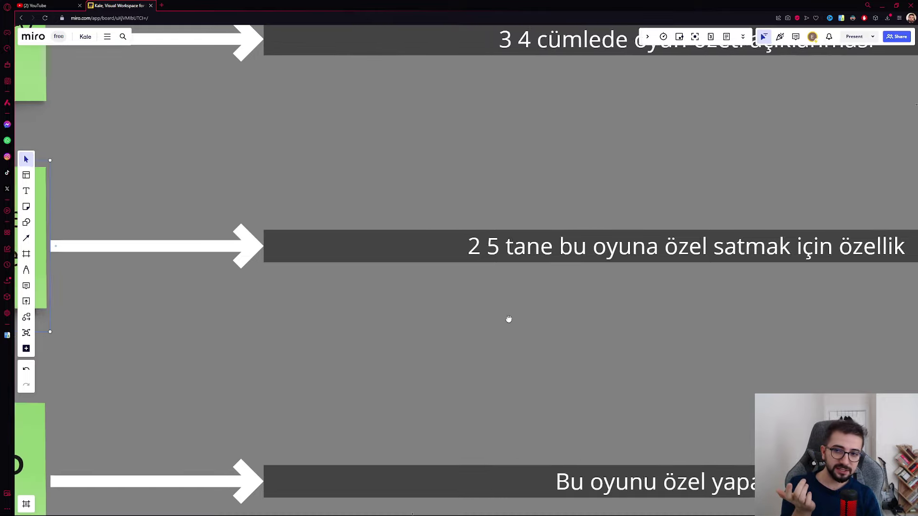
scroll(508, 318, "down", 2)
left_click(510, 324)
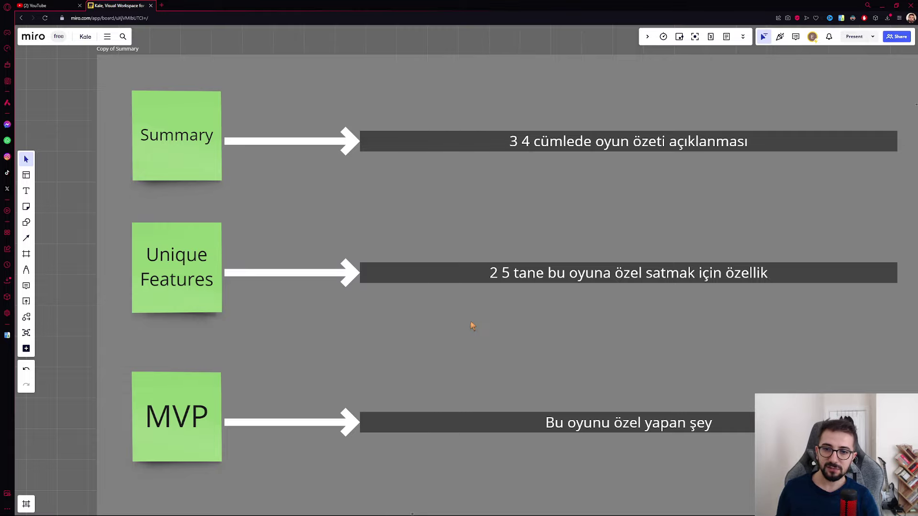
scroll(461, 289, "down", 3)
left_click_drag(183, 415, 544, 314)
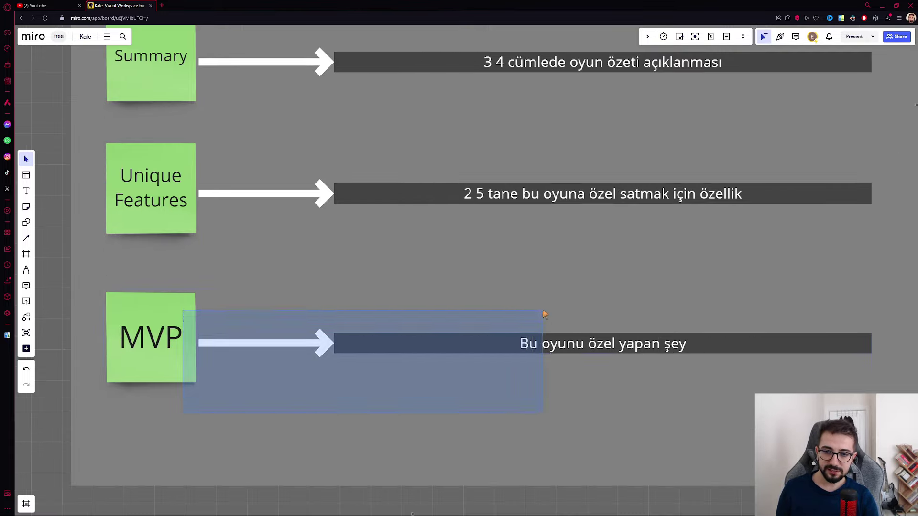
left_click(580, 425)
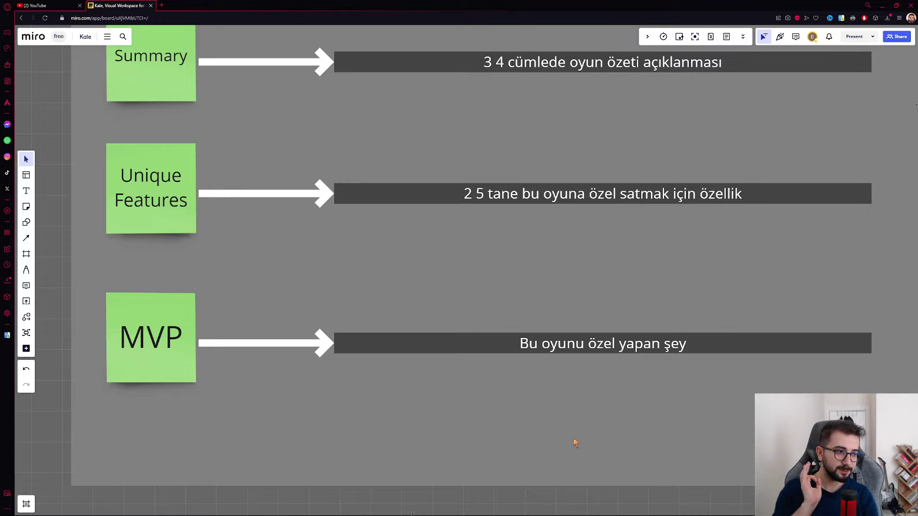
scroll(575, 441, "down", 1)
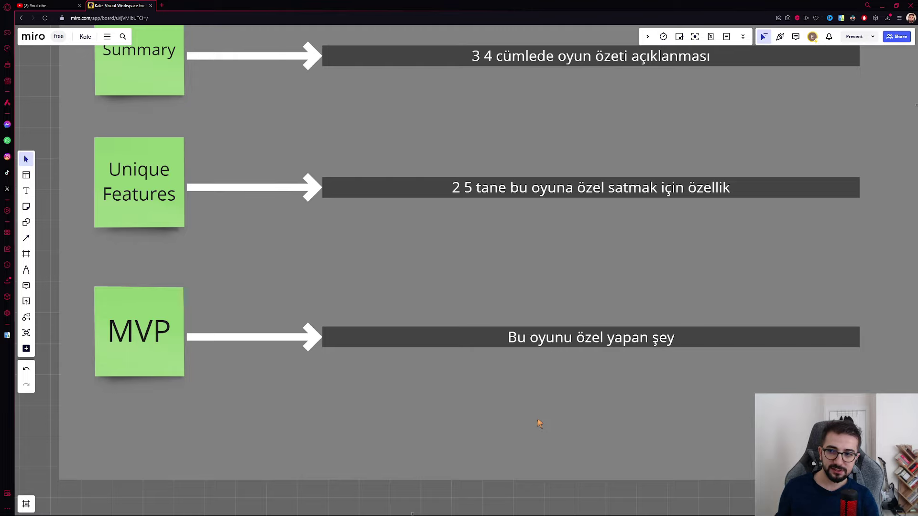
Box-select the MVP row area, clear the selection, and select the START sticker.
scroll(612, 397, "down", 3)
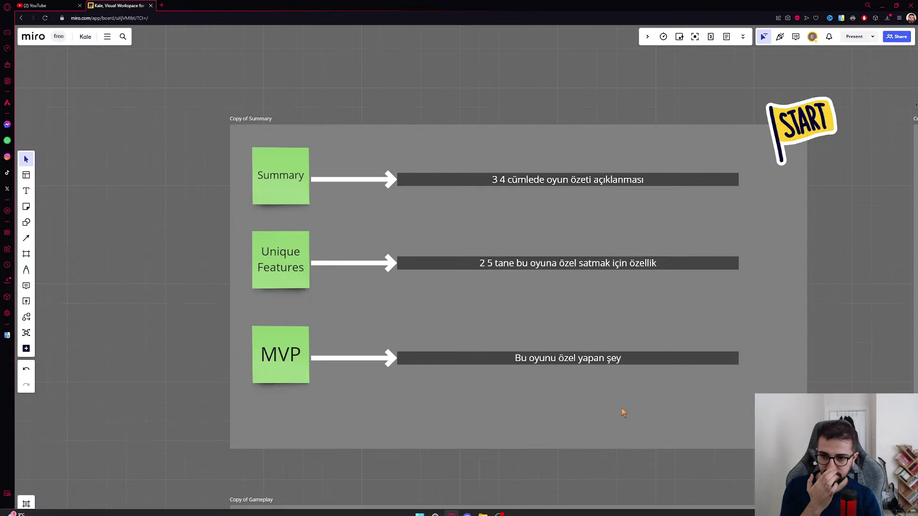
left_click_drag(635, 404, 295, 378)
left_click(385, 420)
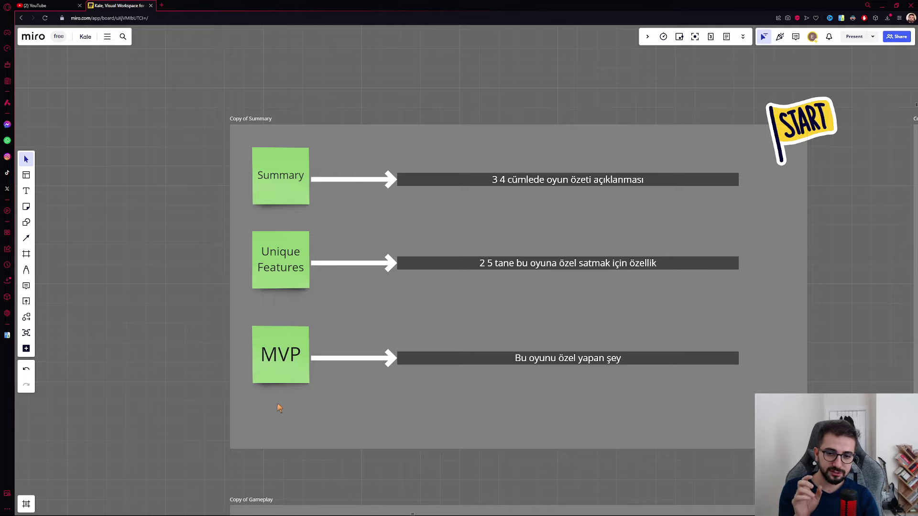
scroll(473, 393, "right", 1)
left_click_drag(473, 393, 410, 387)
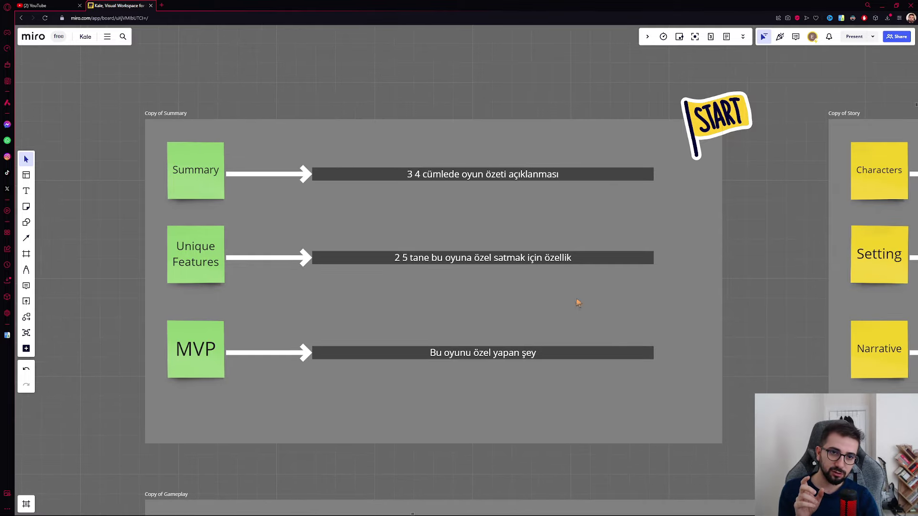
left_click(687, 143)
Pan right to center the Copy of Story frame's Characters, Setting and Narrative rows.
scroll(622, 229, "right", 2)
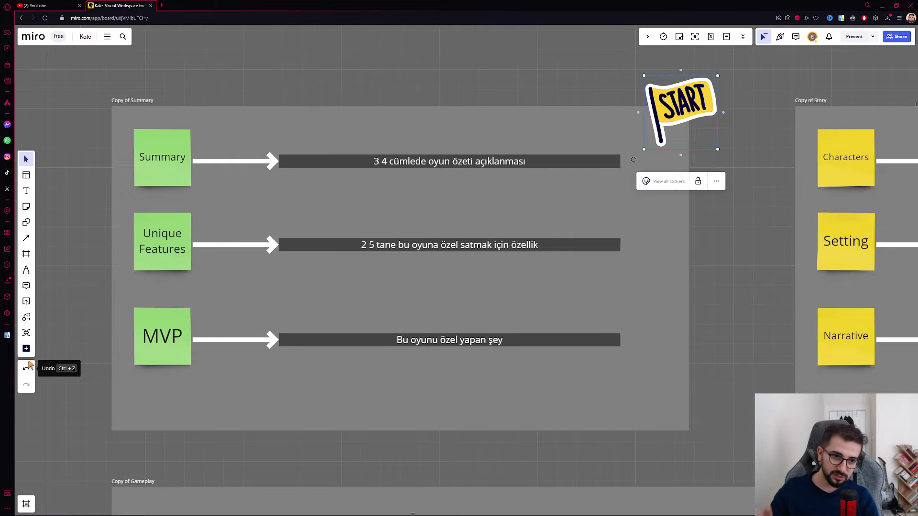
scroll(326, 390, "right", 4)
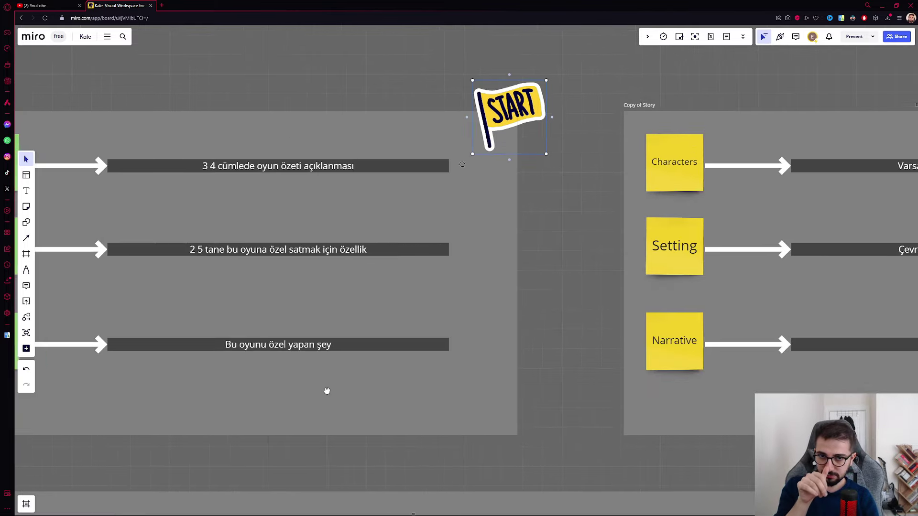
left_click_drag(538, 357, 252, 381)
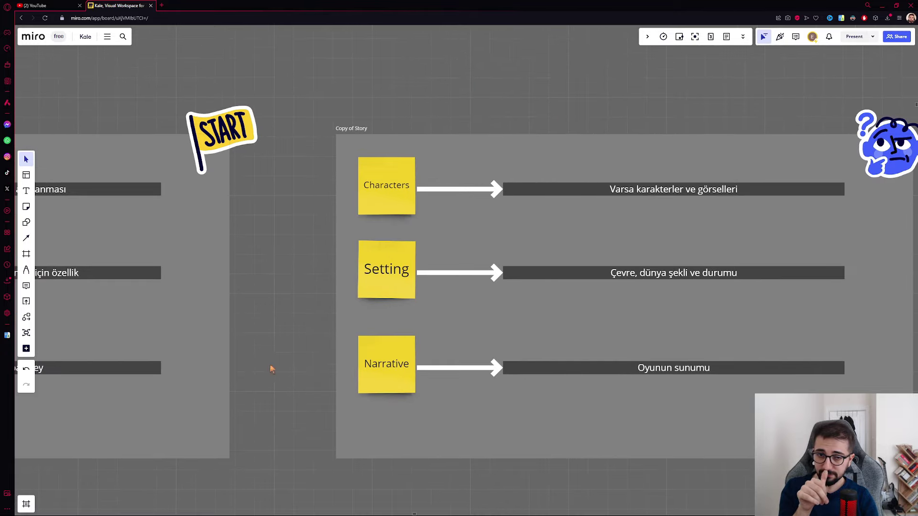
scroll(483, 349, "right", 2)
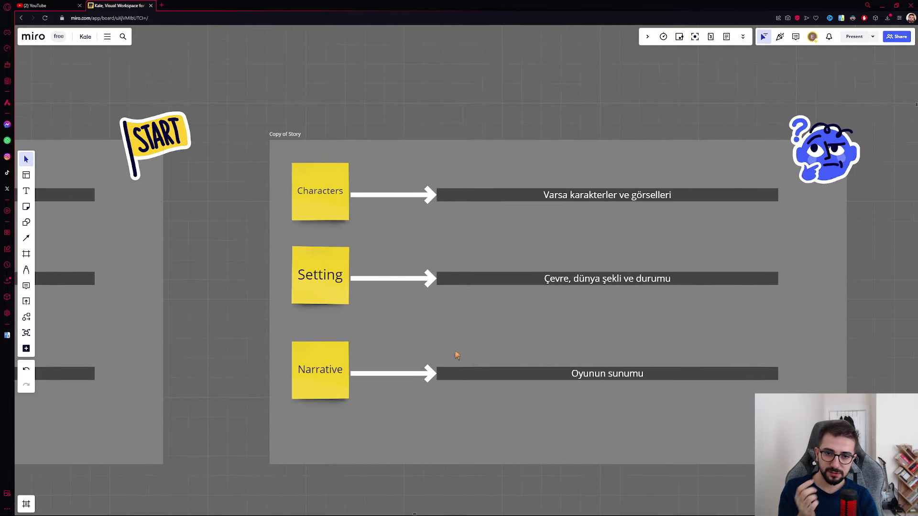
scroll(459, 387, "up", 2)
scroll(452, 386, "right", 1)
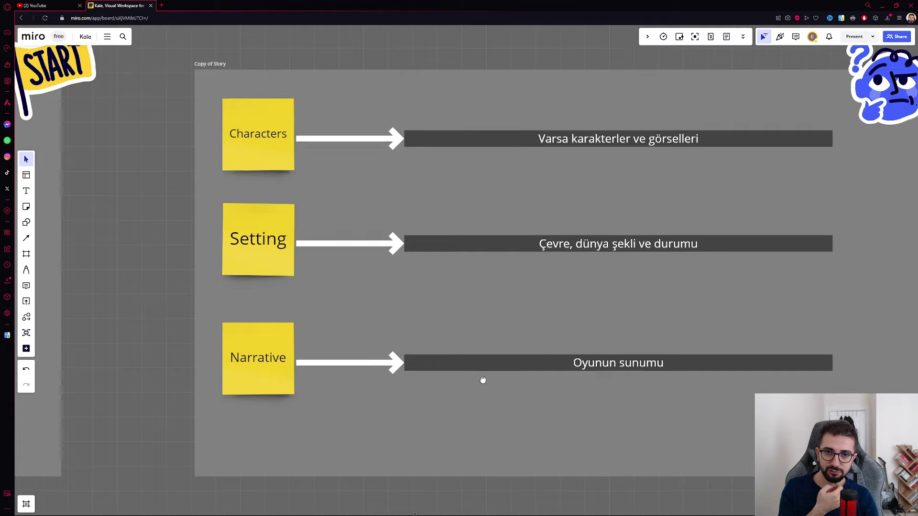
scroll(479, 385, "right", 1)
left_click_drag(475, 387, 409, 384)
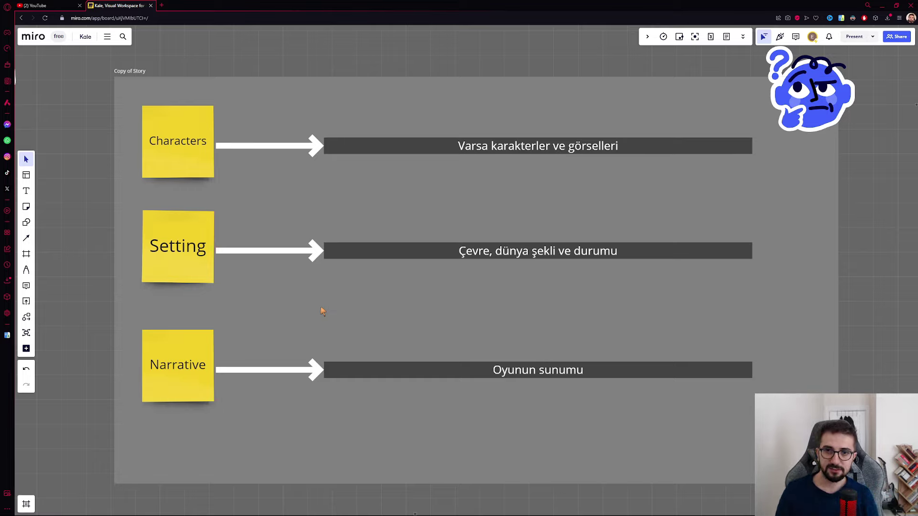
Select the Characters row elements and description bar, then undo the change to the Story frame.
left_click_drag(185, 194, 579, 118)
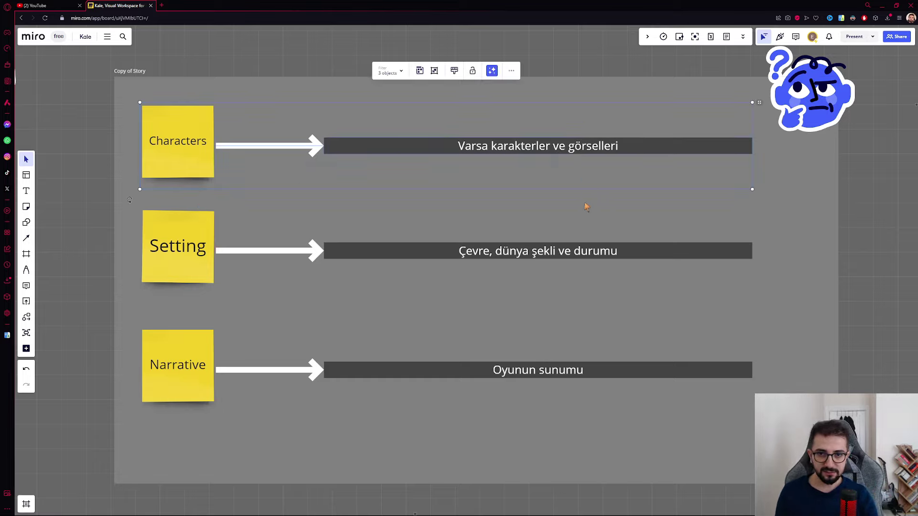
left_click(581, 154)
scroll(506, 191, "down", 3)
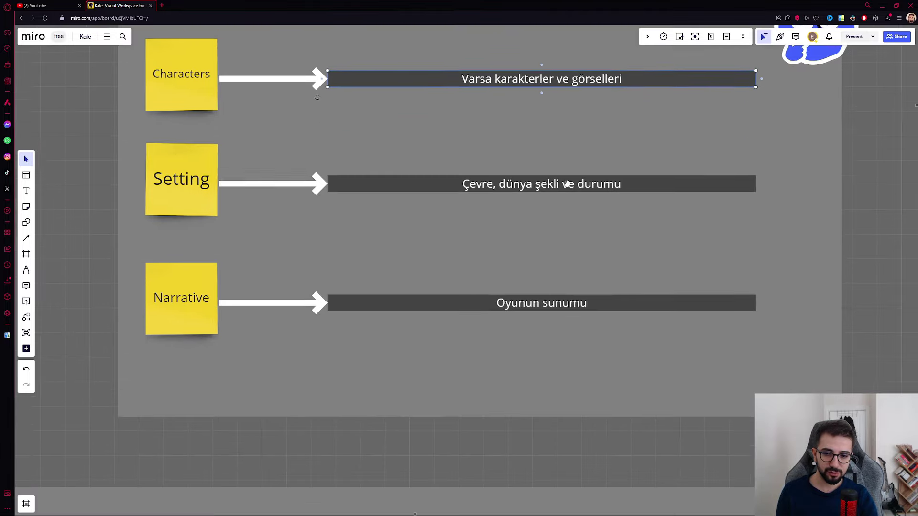
left_click(721, 360)
scroll(721, 360, "down", 2)
scroll(721, 361, "down", 3)
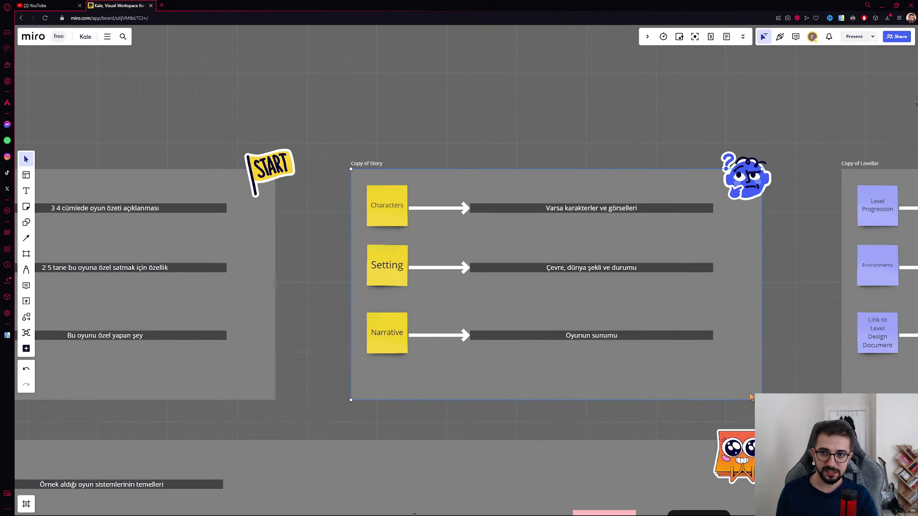
key("ctrl+z")
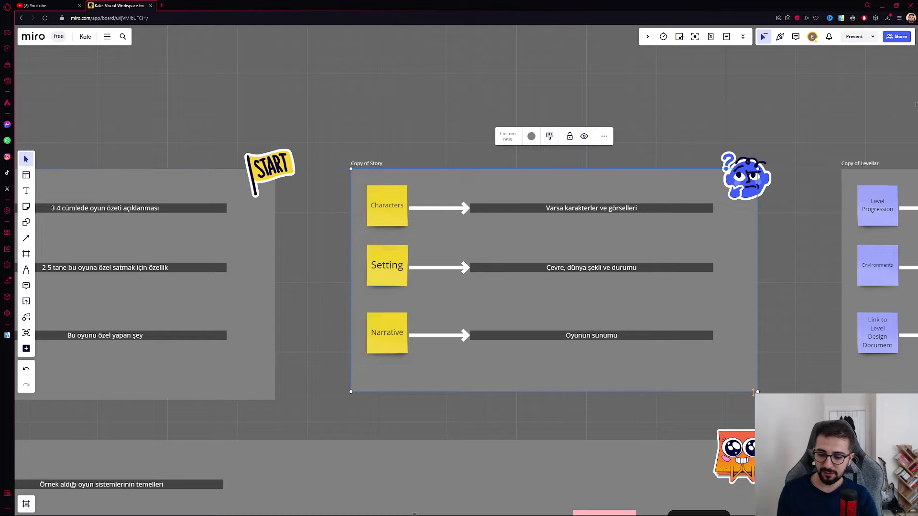
Center the Copy of Story frame and zoom to fill the screen with it (Shift+2).
left_click_drag(673, 349, 614, 344)
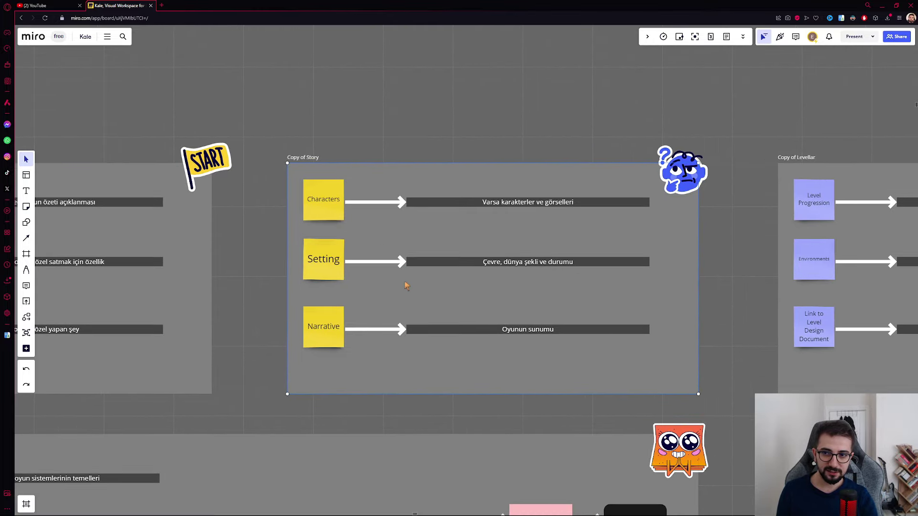
scroll(373, 216, "down", 5)
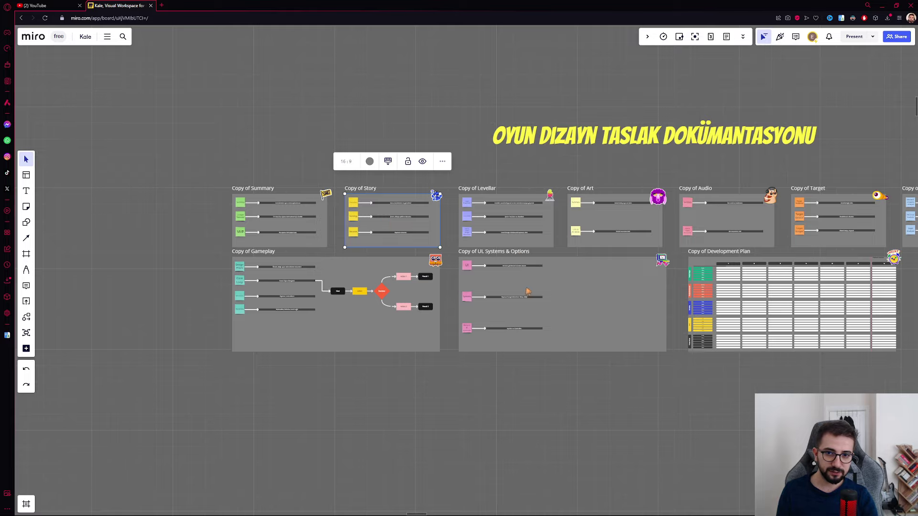
key("shift+2")
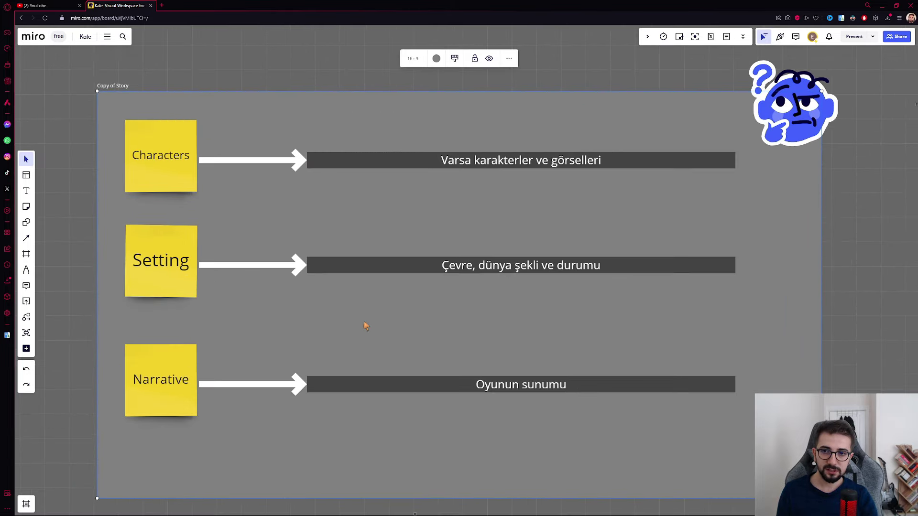
scroll(364, 319, "down", 1)
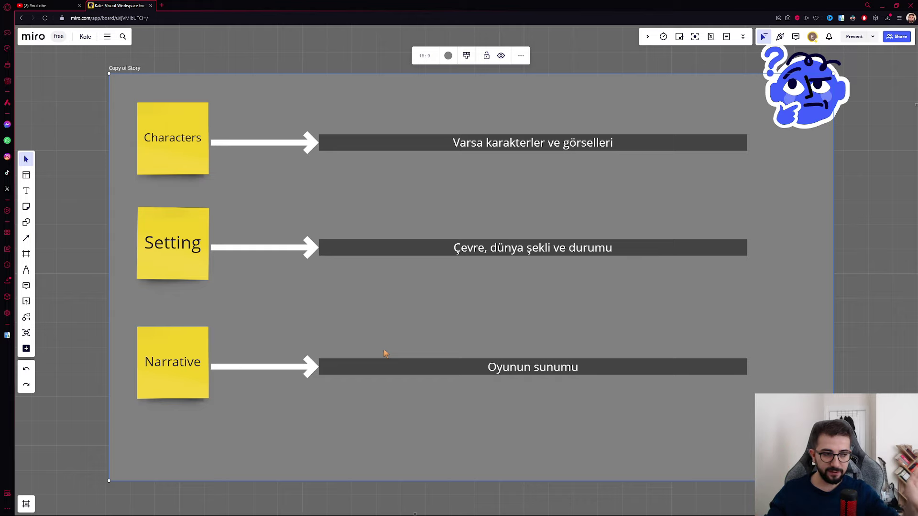
scroll(196, 196, "down", 3)
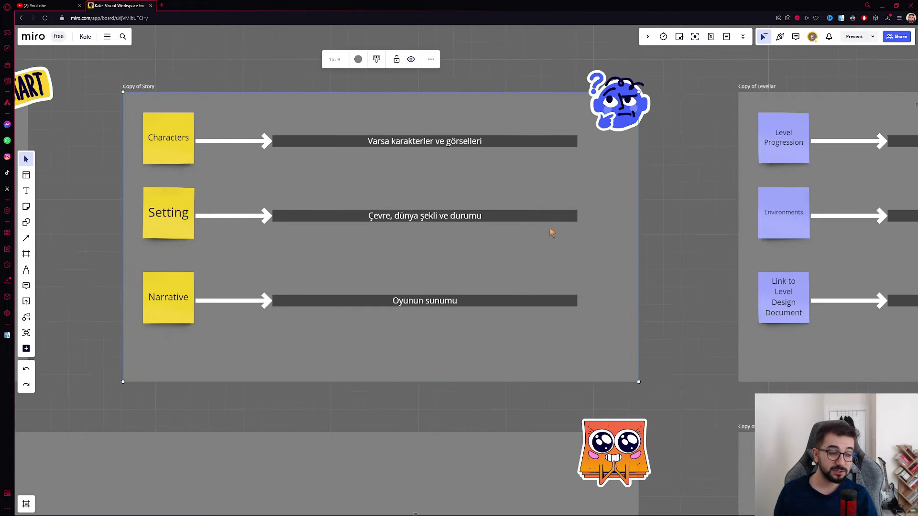
scroll(371, 224, "up", 2)
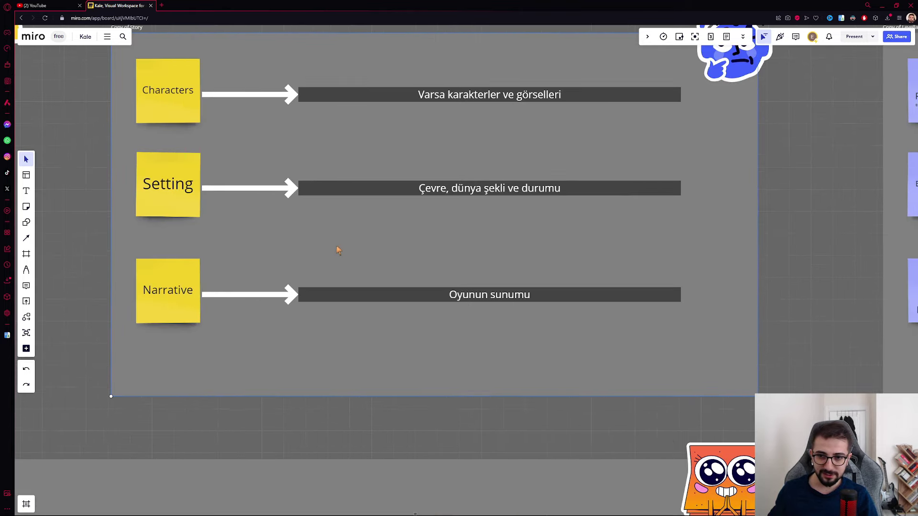
scroll(338, 250, "up", 1)
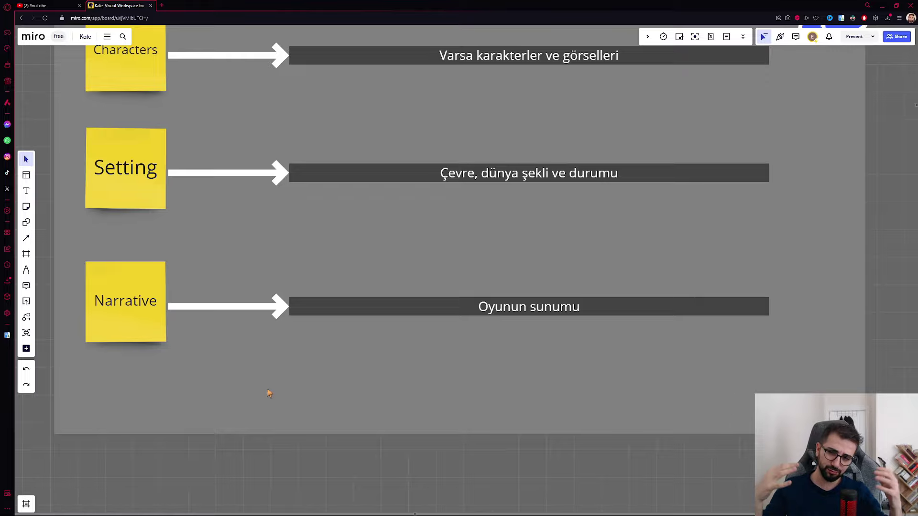
scroll(252, 341, "down", 5)
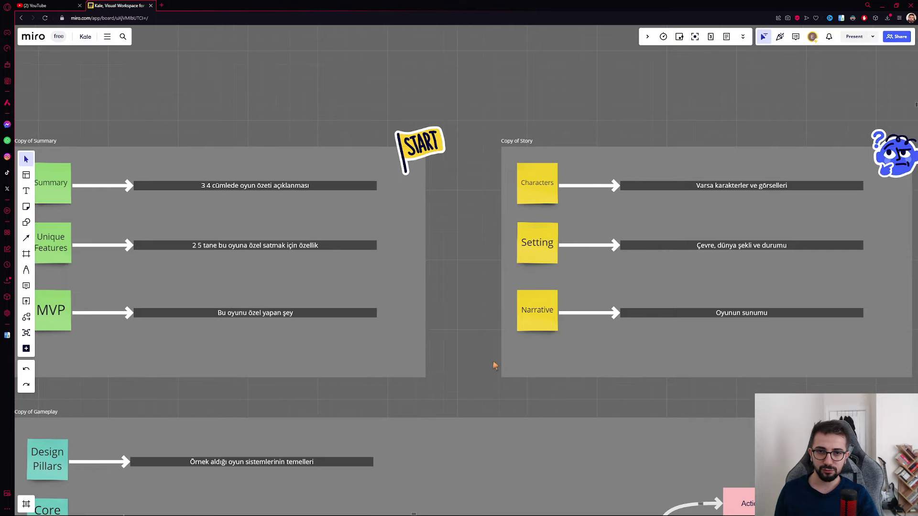
scroll(494, 365, "right", 5)
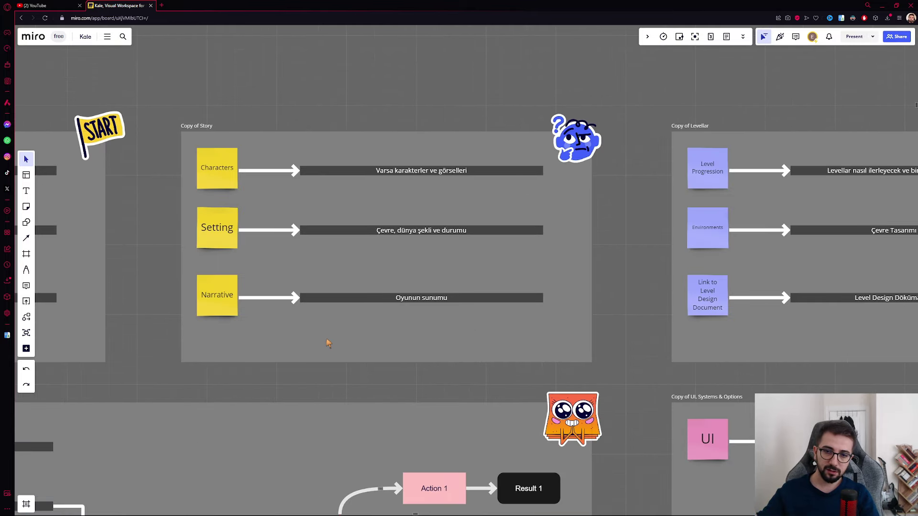
scroll(217, 170, "up", 2)
scroll(322, 217, "right", 2)
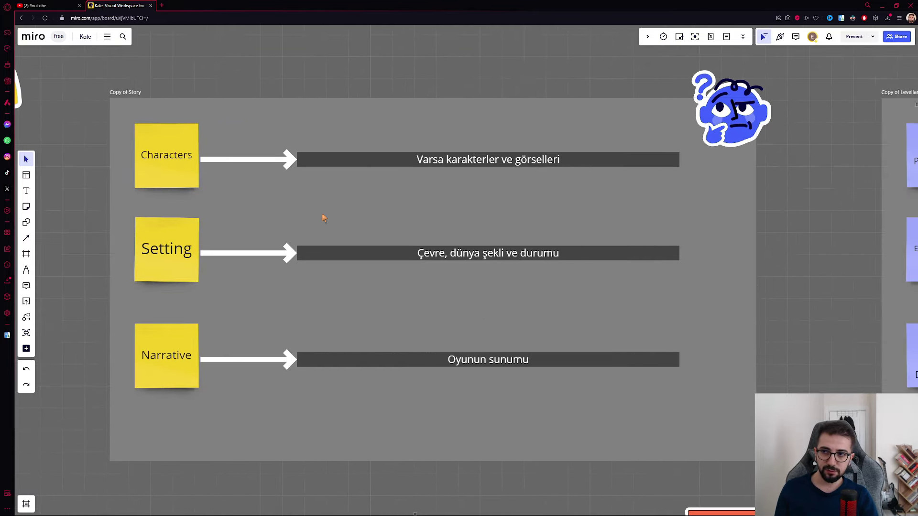
scroll(92, 98, "up", 3)
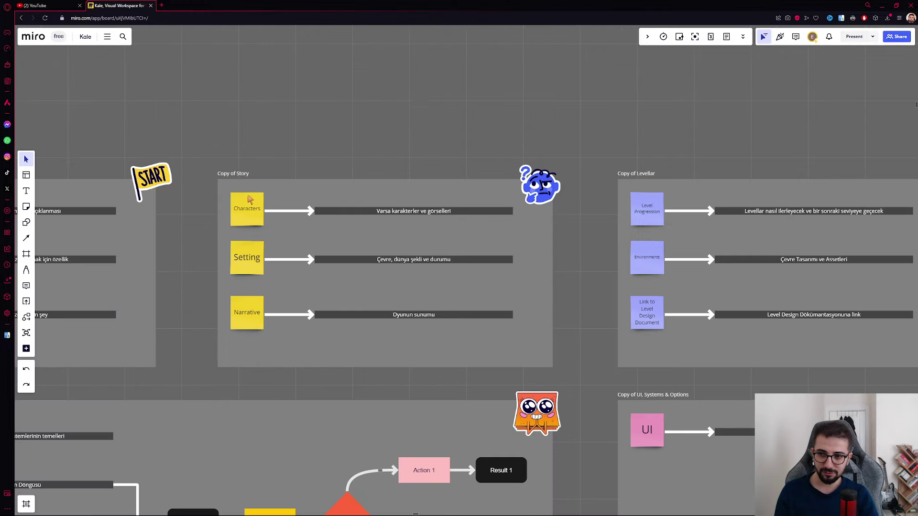
From the overview, duplicate the nine Copy of Story items, then undo the duplication.
key("shift+1")
left_click_drag(229, 184, 313, 242)
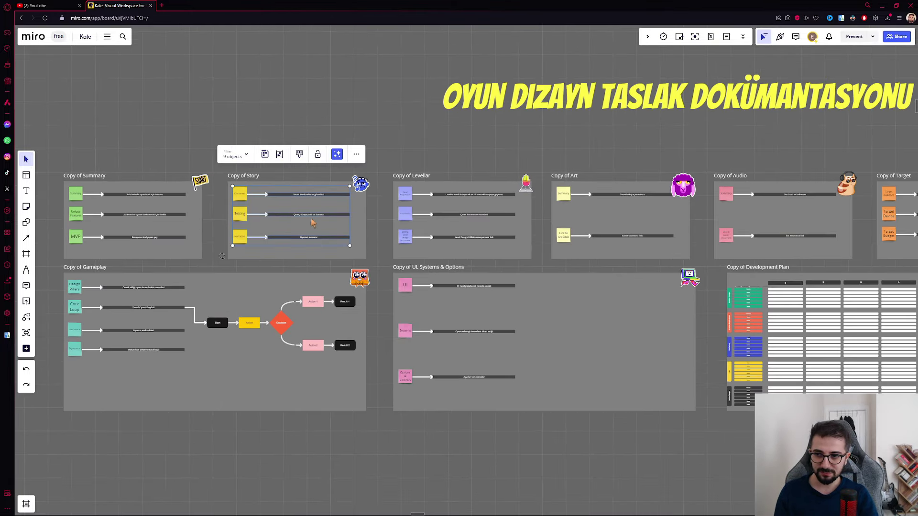
key("ctrl+d")
scroll(258, 144, "up", 2)
key("ctrl+z")
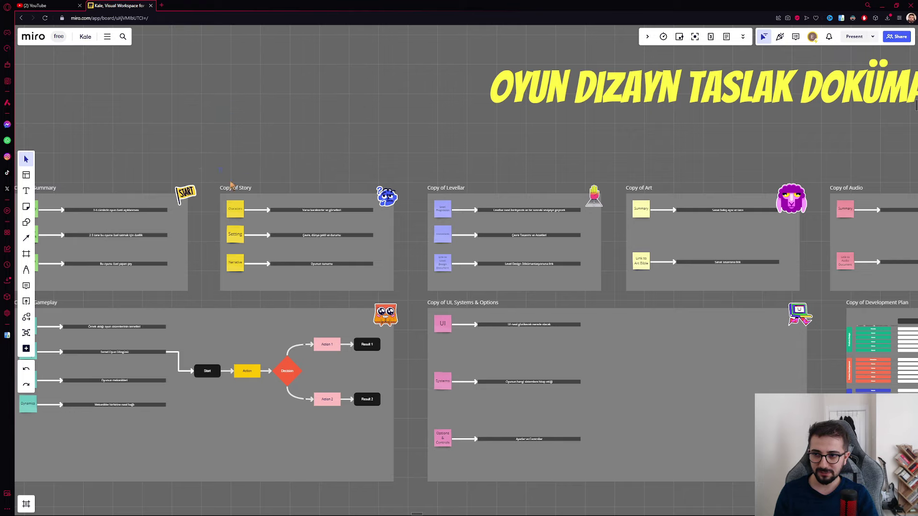
Duplicate the Copy of Story frame, move the copy up and right, and zoom onto Copy of Levellar.
left_click(232, 188)
key("ctrl+d")
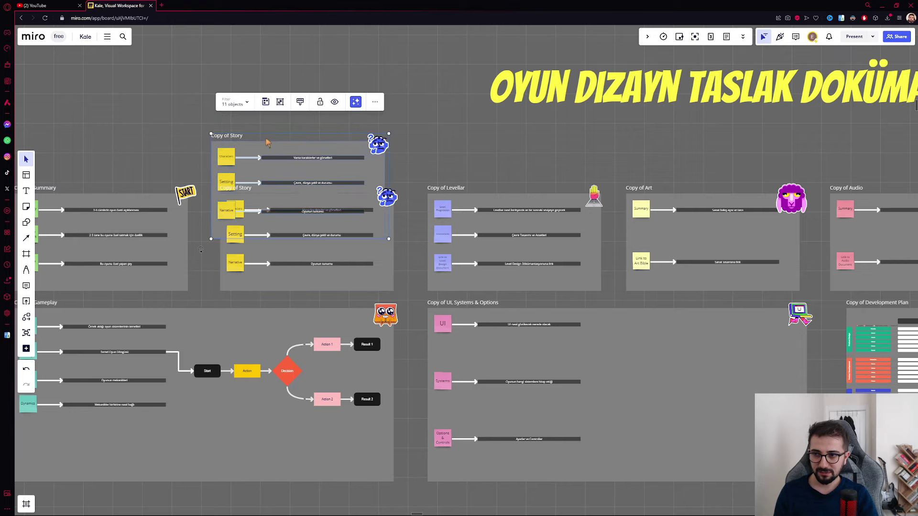
mouse_move(267, 143)
left_mouse_down()
mouse_move(276, 127)
mouse_move(298, 210)
left_mouse_up()
scroll(335, 206, "right", 3)
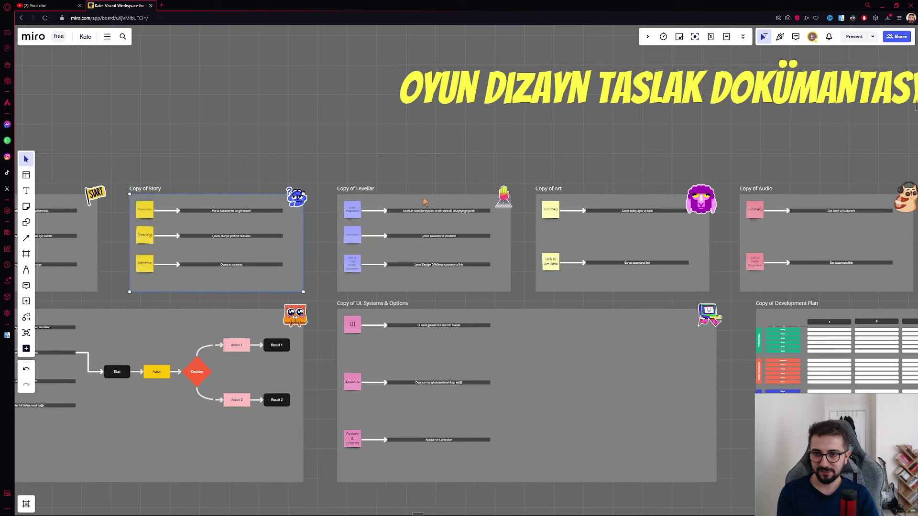
scroll(379, 196, "up", 5)
scroll(365, 198, "up", 3)
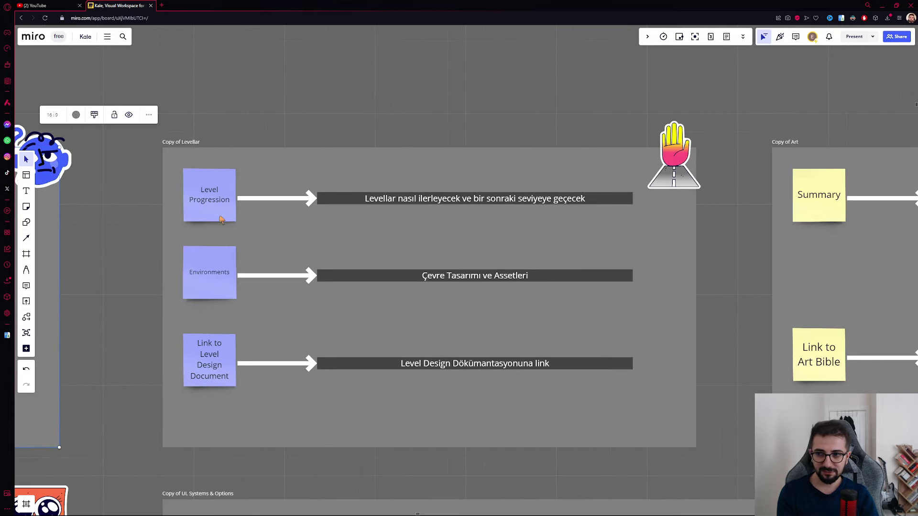
Select the Level Progression, Environments and Link to Level Design Document stickies and start a comment.
scroll(362, 229, "up", 3)
scroll(214, 177, "down", 2)
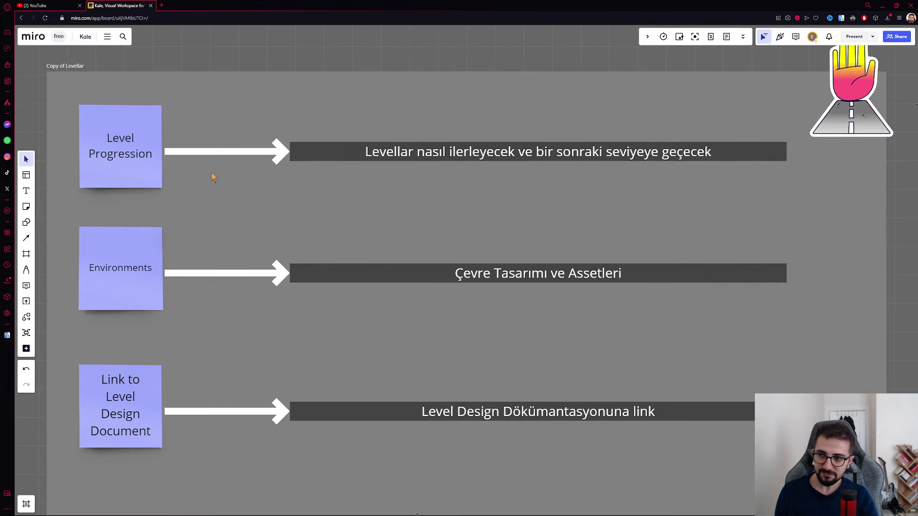
left_click(109, 146)
left_click(150, 284)
left_click(126, 369)
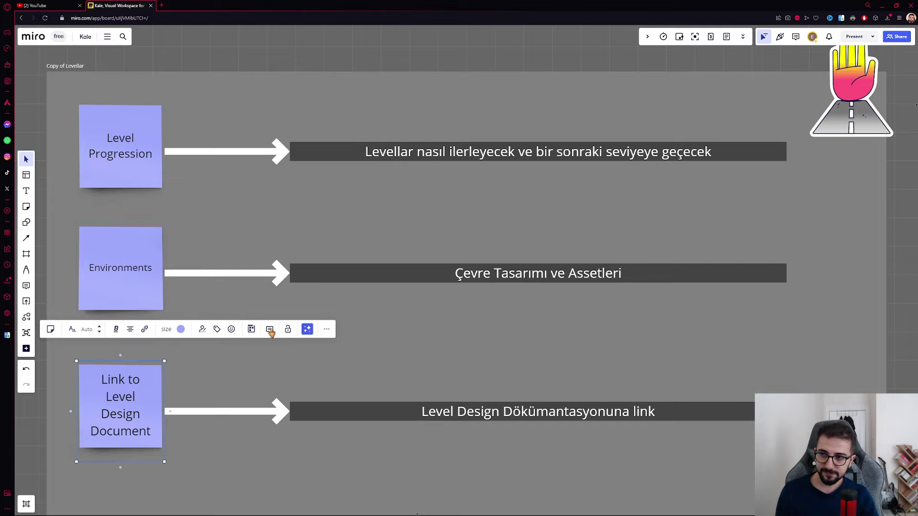
left_click(270, 330)
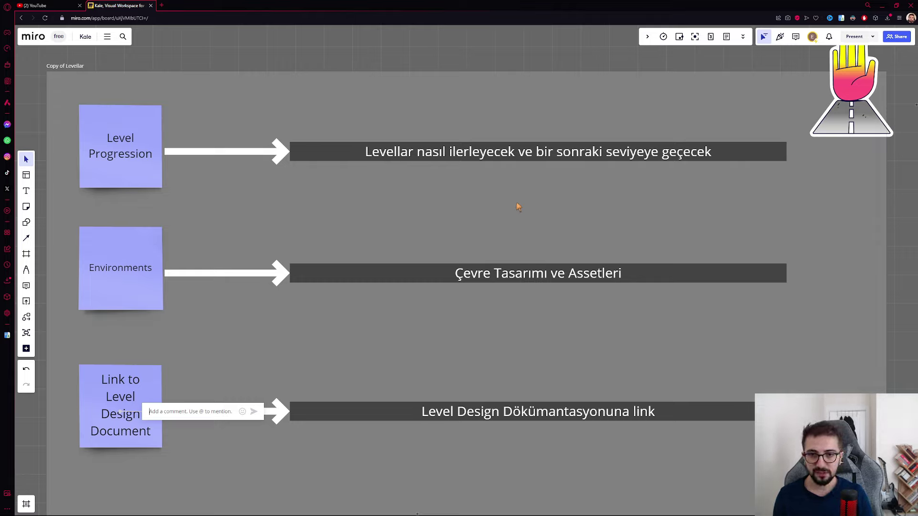
Inspect the Setting sticky note and the Level Design text bar, then deselect.
scroll(414, 231, "left", 10)
scroll(414, 231, "down", 3)
scroll(480, 328, "left", 3)
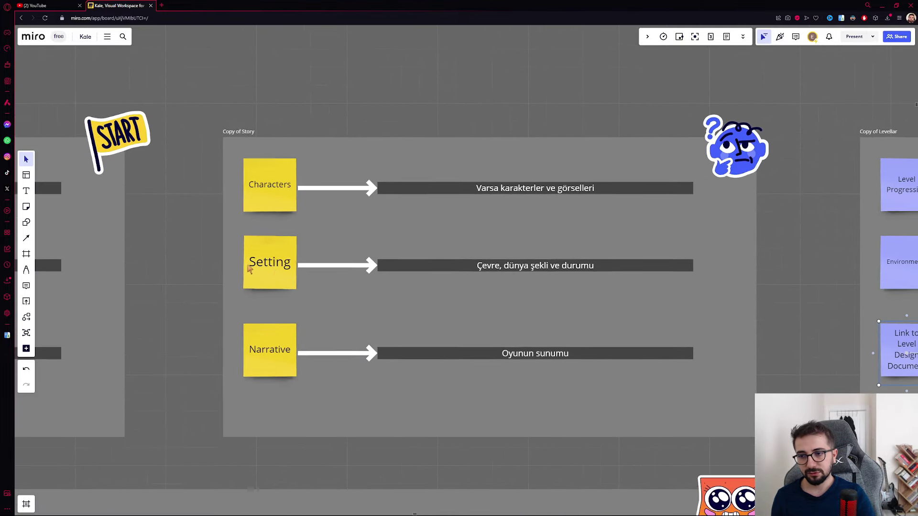
left_click(256, 266)
scroll(278, 283, "right", 5)
scroll(387, 268, "right", 9)
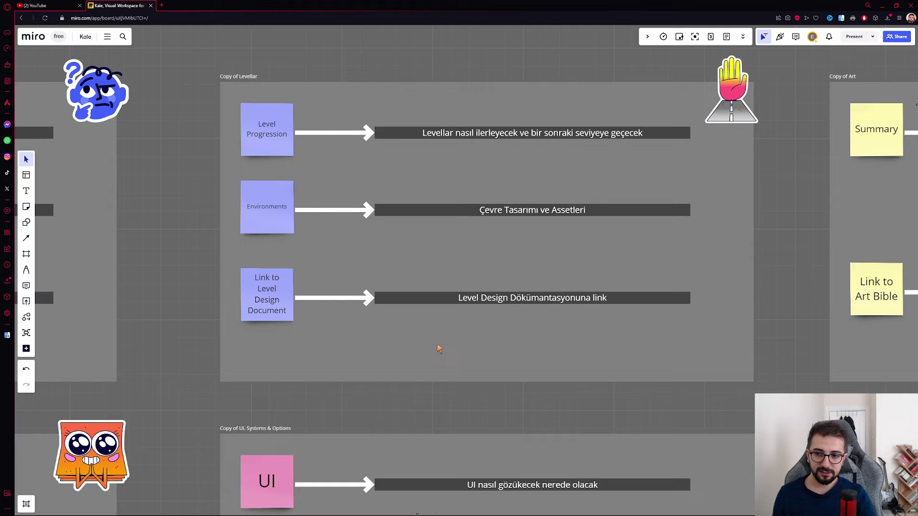
left_click(452, 297)
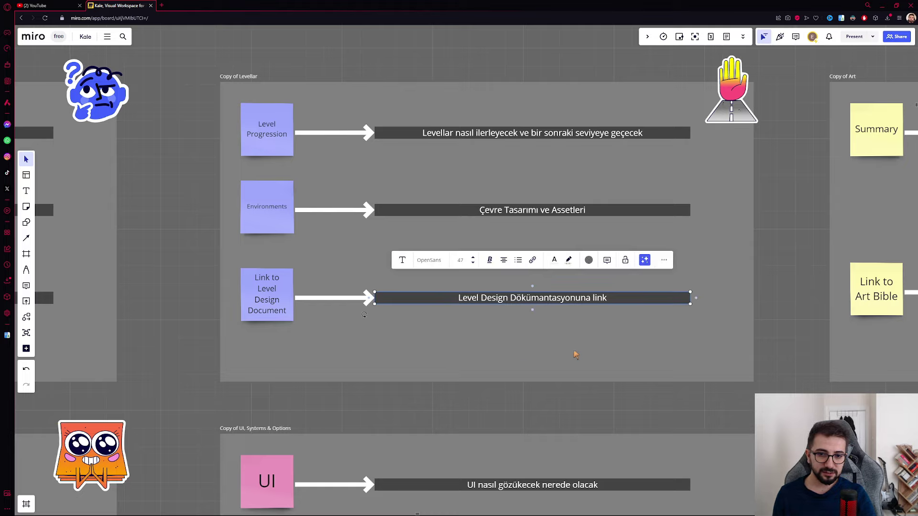
left_click(617, 344)
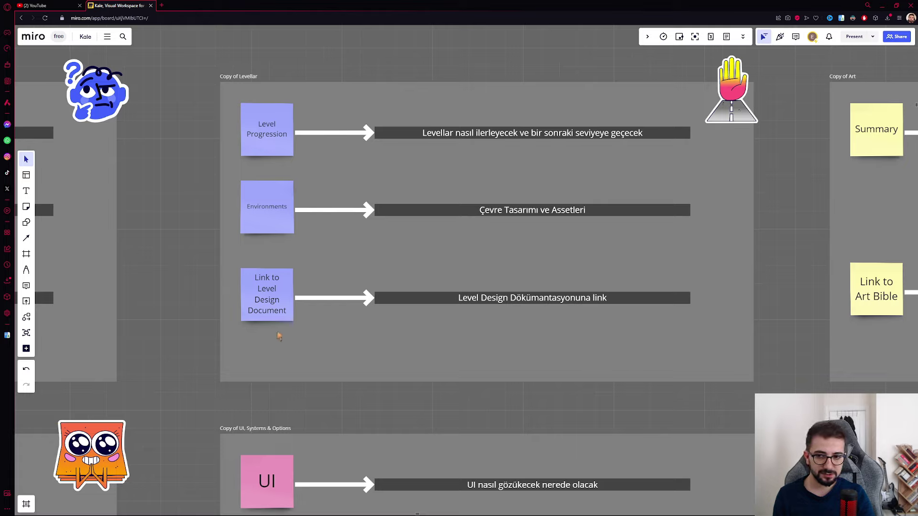
Nudge the Link to Level Design Document sticky slightly right and pan toward Copy of Art.
left_click_drag(260, 317, 266, 318)
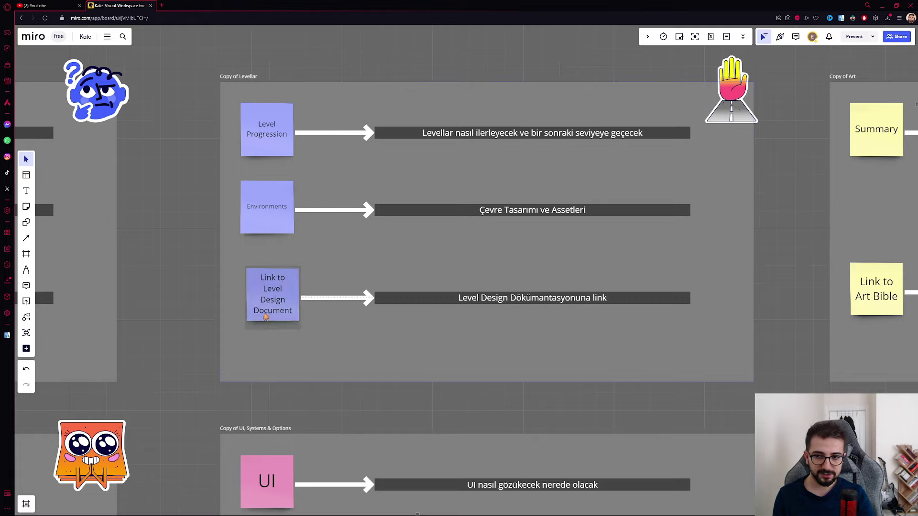
left_click(230, 324)
left_click_drag(420, 322, 290, 339)
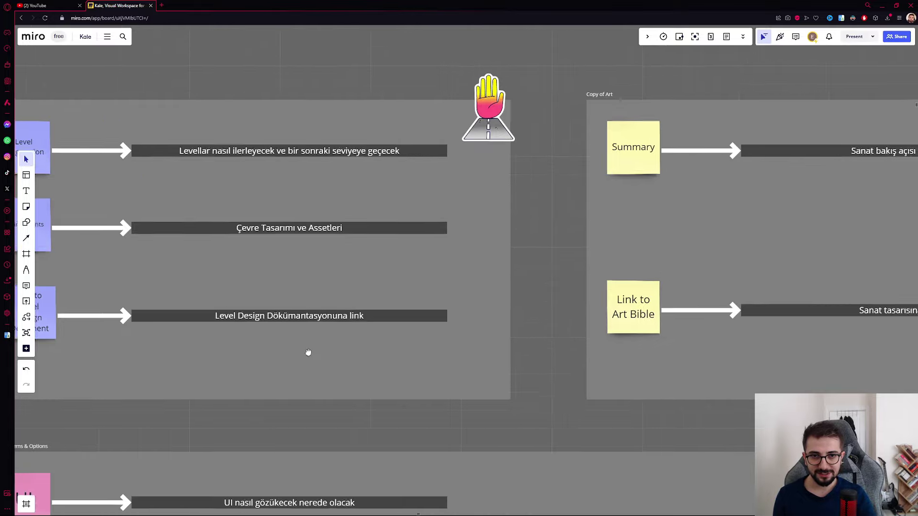
Center the Copy of Art frame and reveal the frame to its right.
left_click_drag(407, 382, 99, 351)
left_click_drag(420, 203, 313, 200)
scroll(453, 200, "up", 2)
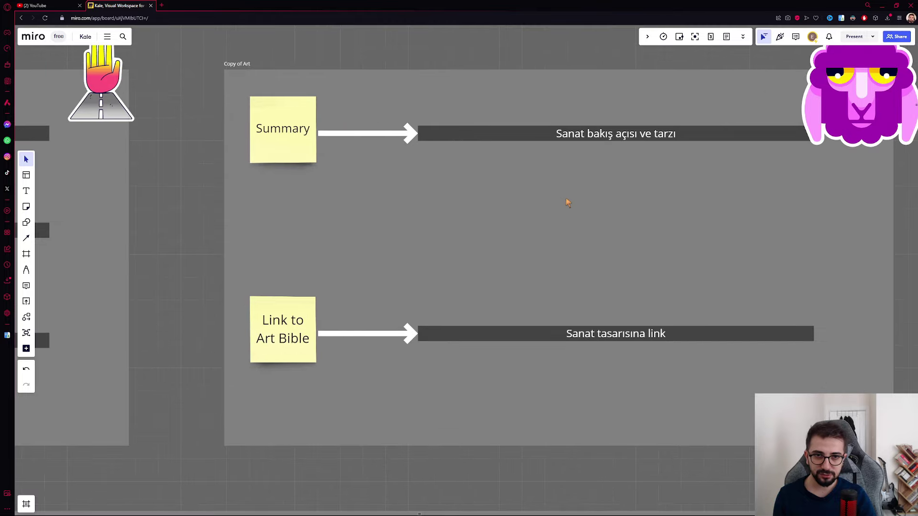
left_click_drag(453, 200, 420, 205)
left_click_drag(546, 214, 484, 226)
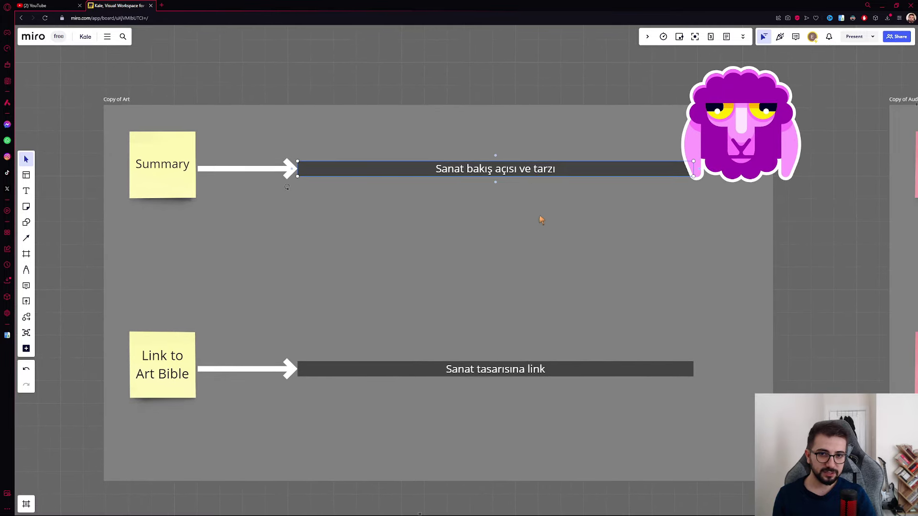
Nudge the purple sheep sticker slightly up and right, then deselect it.
left_click(794, 115)
left_click_drag(793, 115, 808, 108)
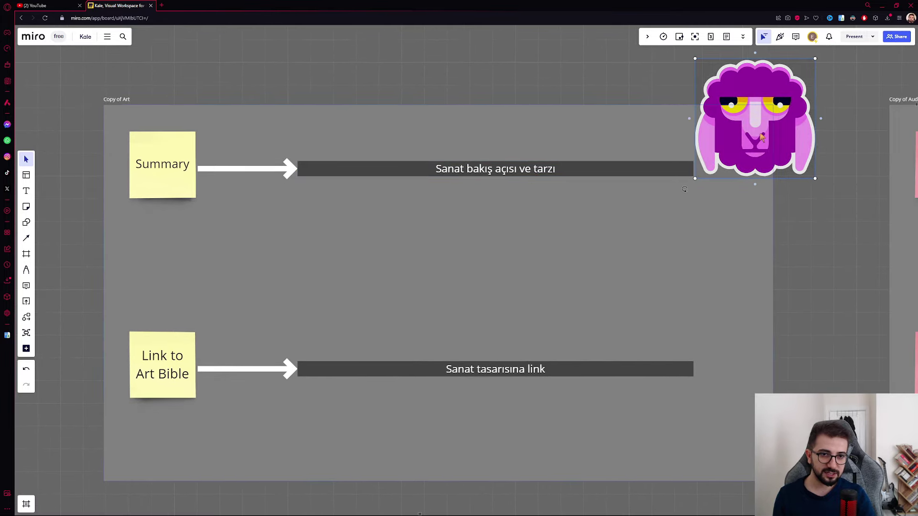
left_click(679, 270)
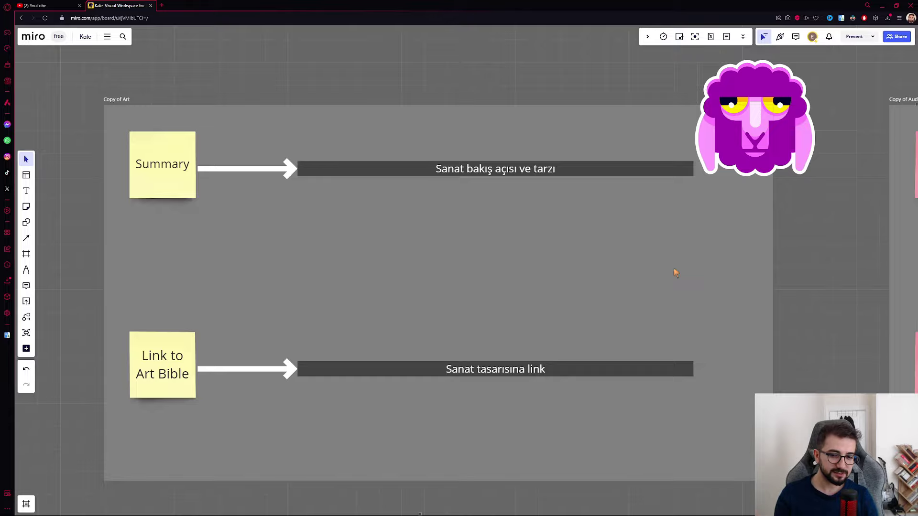
mouse_move(439, 324)
left_mouse_down()
mouse_move(459, 320)
mouse_move(376, 354)
mouse_move(385, 397)
left_mouse_up()
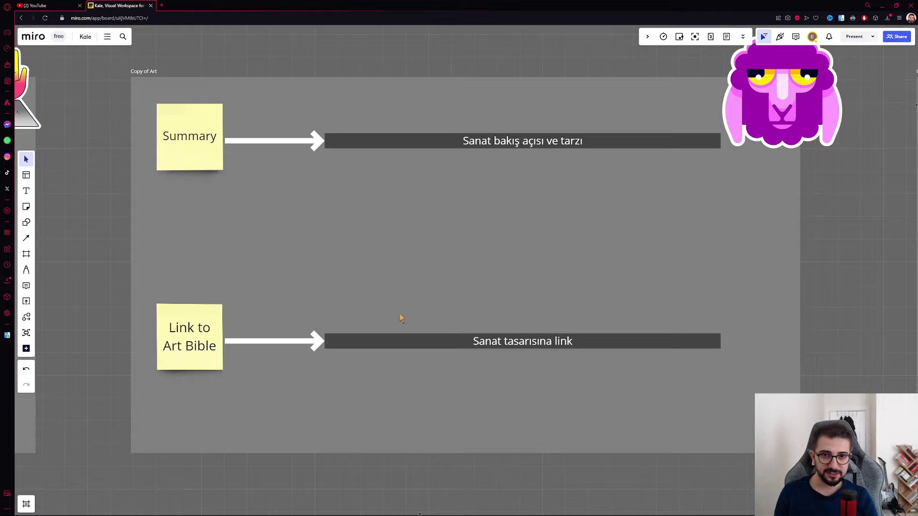
Bring the Copy of Audio frame into view and inspect its 'Ses tasarısına link' bar.
scroll(598, 327, "right", 3)
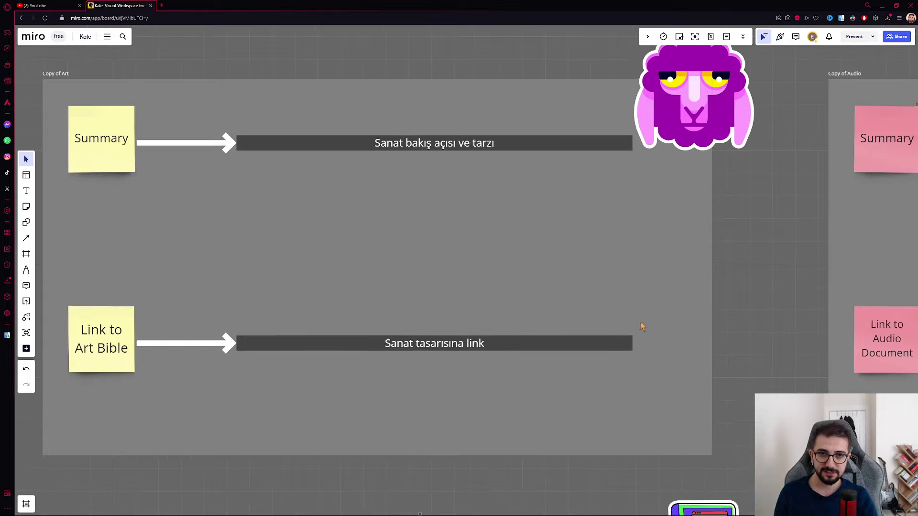
scroll(590, 318, "right", 5)
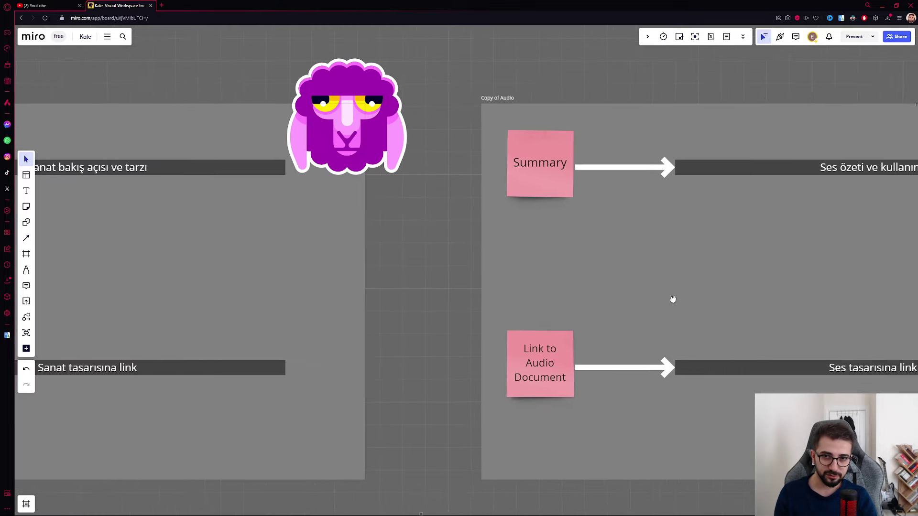
mouse_move(673, 299)
left_mouse_down()
mouse_move(276, 300)
mouse_move(429, 290)
left_mouse_up()
scroll(478, 335, "right", 2)
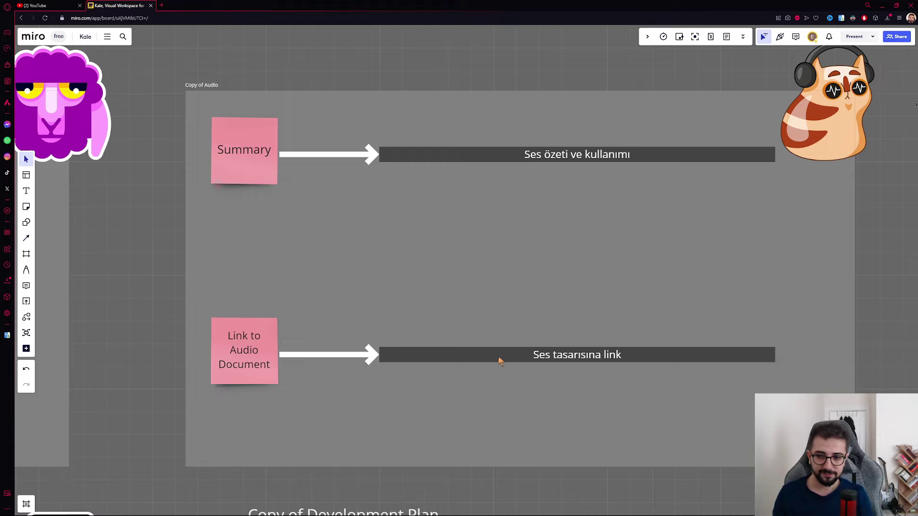
left_click(549, 362)
left_click(595, 397)
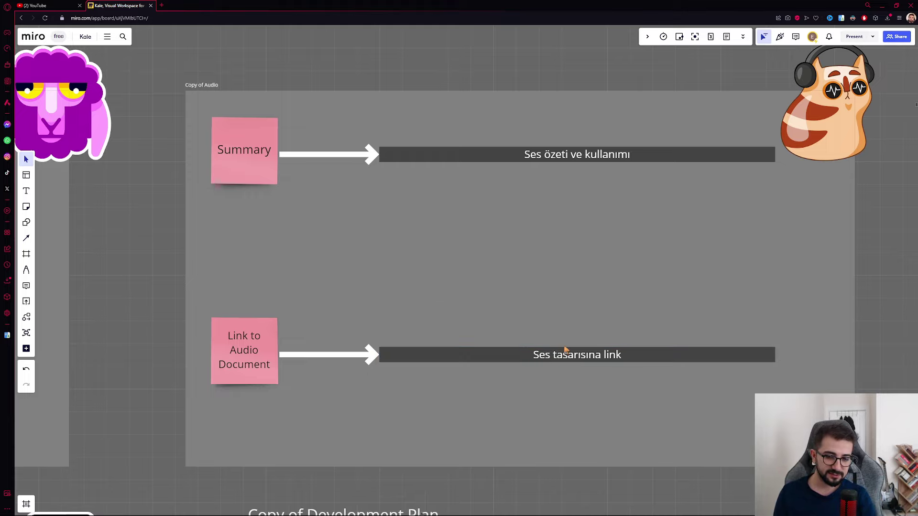
scroll(582, 404, "down", 3)
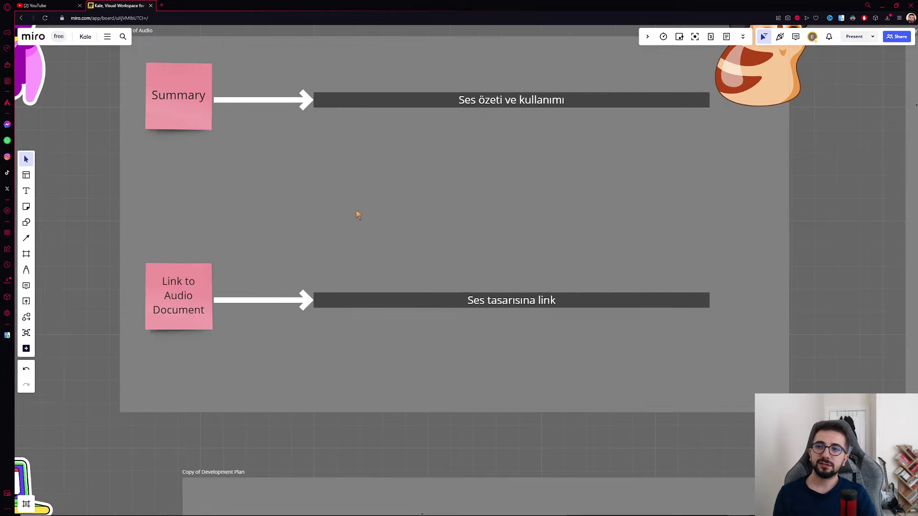
scroll(870, 188, "up", 2)
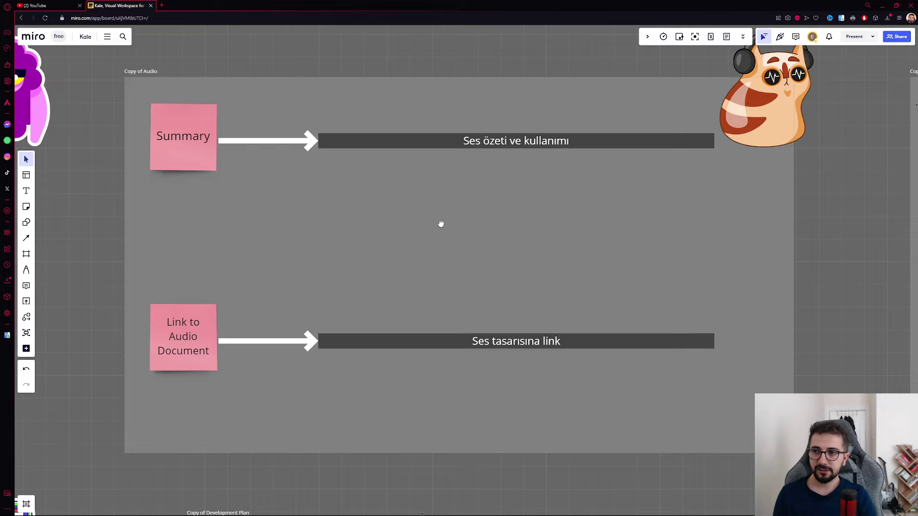
Reveal the Copy of Target frame and Development Plan beside the Audio frame.
mouse_move(440, 225)
left_mouse_down()
mouse_move(358, 286)
mouse_move(461, 231)
left_mouse_up()
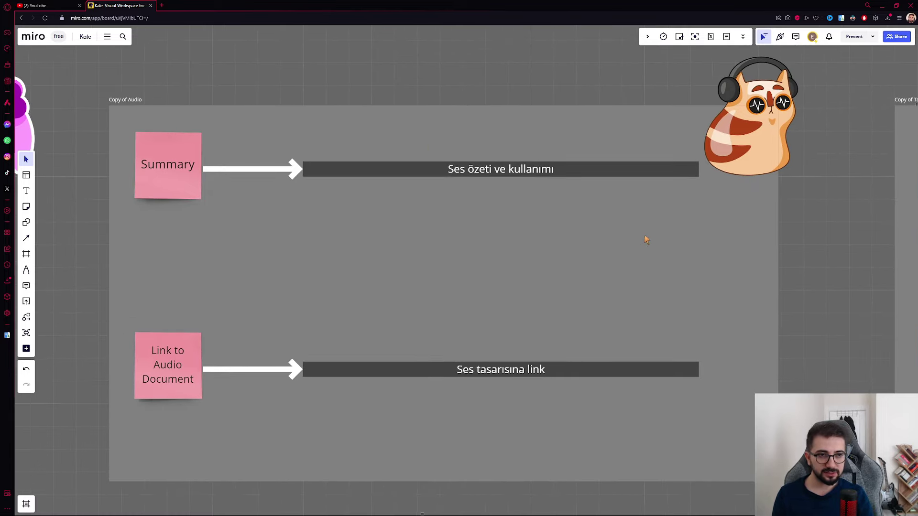
mouse_move(646, 239)
left_mouse_down()
mouse_move(574, 236)
mouse_move(678, 236)
left_mouse_up()
scroll(613, 265, "down", 3)
Pan back across the Story, Levellar, Art, Audio and Target frames down to the Development Plan.
left_click_drag(424, 240, 813, 244)
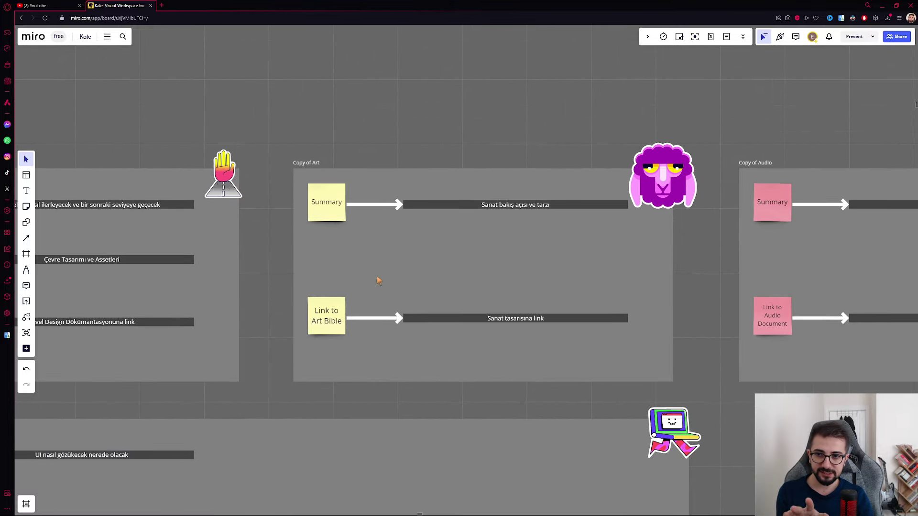
left_click_drag(378, 278, 681, 263)
mouse_move(430, 254)
left_mouse_down()
mouse_move(625, 250)
mouse_move(819, 280)
mouse_move(332, 287)
left_mouse_up()
left_click_drag(755, 300, 397, 312)
left_click_drag(675, 302, 379, 307)
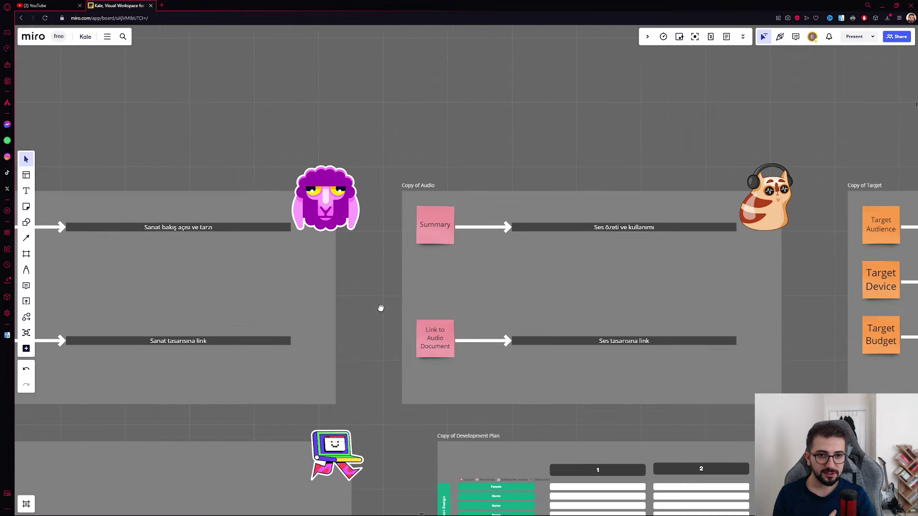
left_click_drag(441, 305, 221, 306)
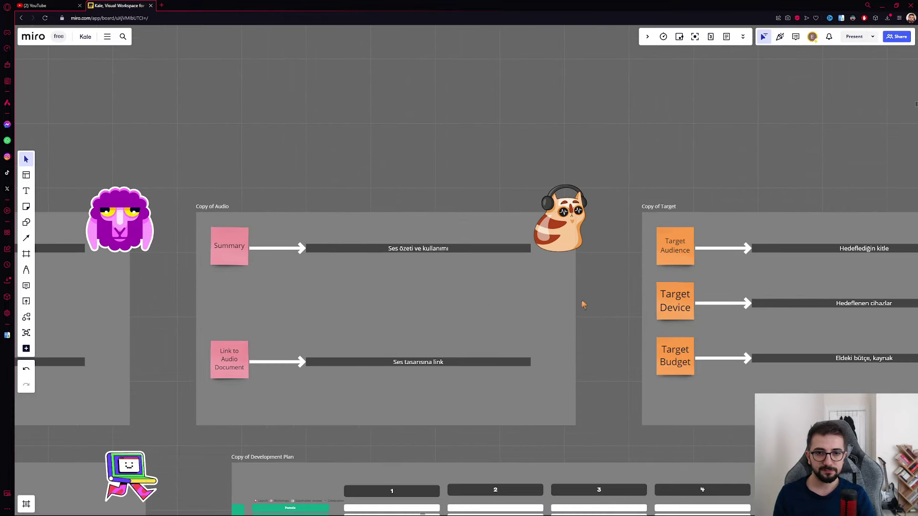
mouse_move(582, 304)
left_mouse_down()
mouse_move(281, 299)
mouse_move(417, 210)
left_mouse_up()
View all frames with the board title, center Copy of Marketing, and finish on Copy of Gameplay.
scroll(417, 210, "down", 5)
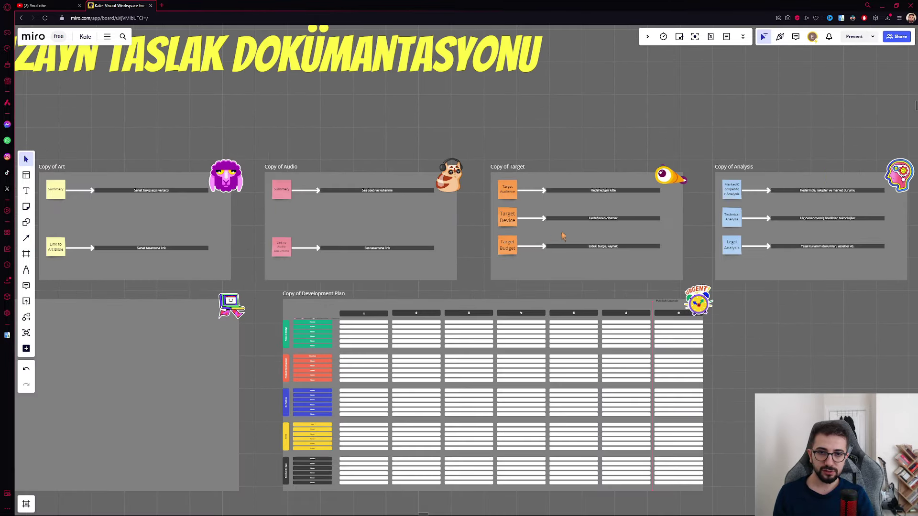
mouse_move(328, 166)
left_mouse_down()
mouse_move(553, 180)
mouse_move(236, 232)
left_mouse_up()
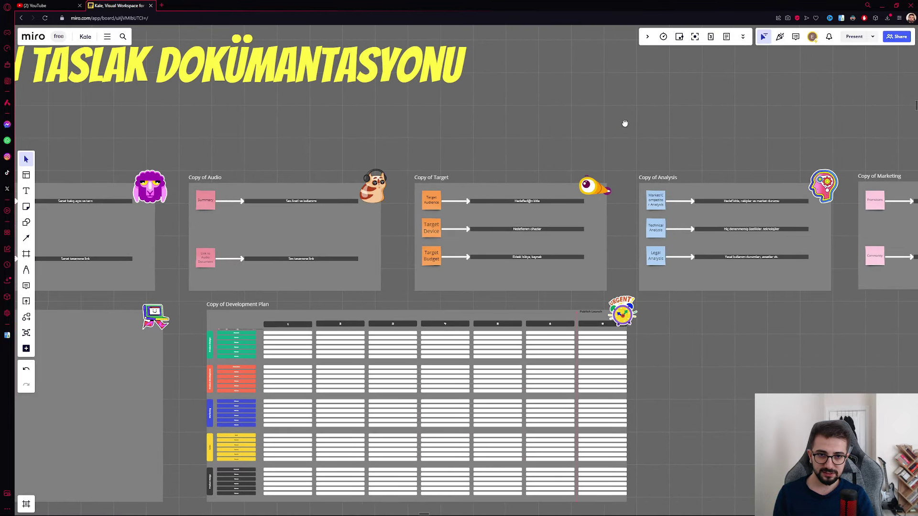
scroll(625, 123, "right", 5)
scroll(719, 348, "right", 1)
left_click_drag(720, 348, 415, 311)
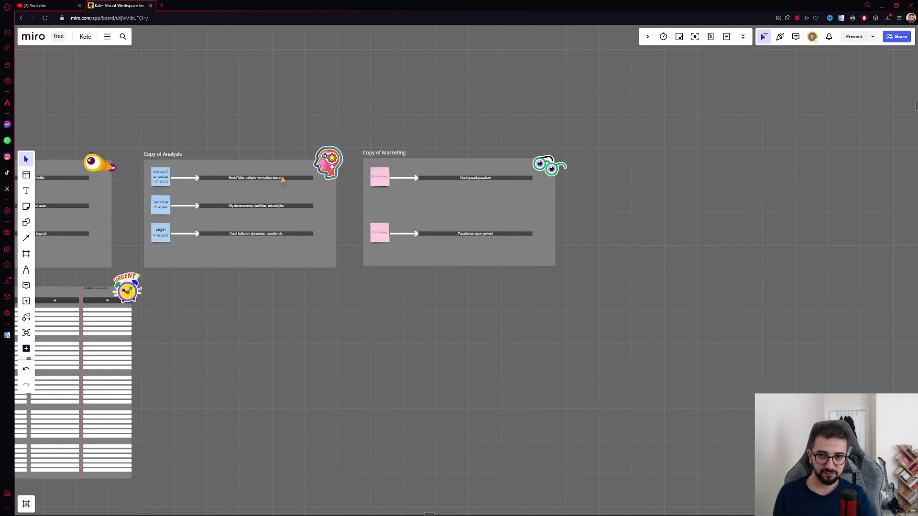
scroll(461, 301, "left", 6)
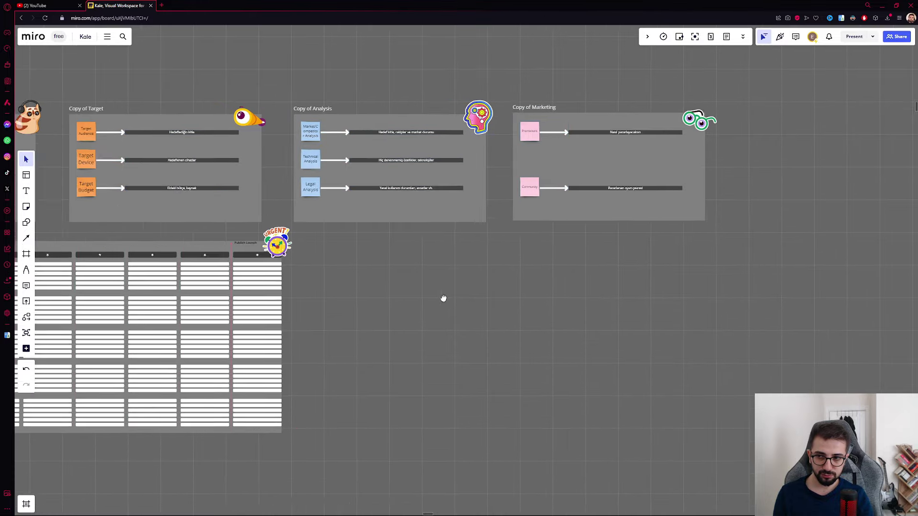
scroll(461, 301, "left", 4)
scroll(339, 290, "left", 4)
scroll(287, 273, "left", 10)
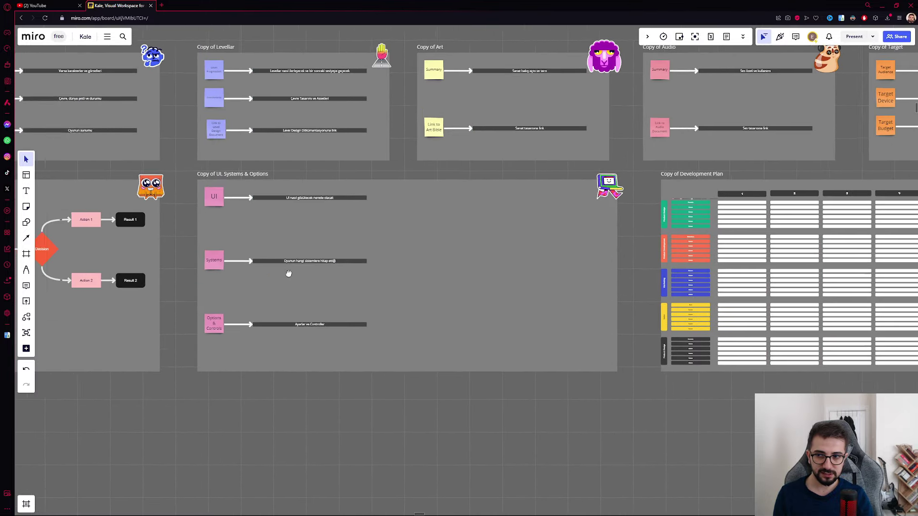
scroll(281, 290, "left", 6)
scroll(526, 320, "left", 2)
scroll(526, 320, "up", 2)
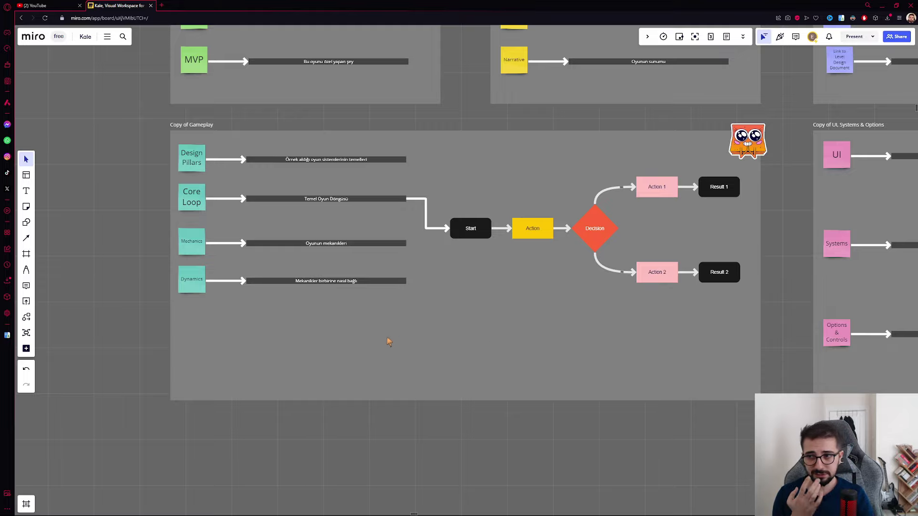
Select and deselect the 'Örnek aldığı oyun sistemlerinin temelleri' description bar in the Gameplay copy.
scroll(385, 345, "left", 1)
scroll(253, 239, "up", 2)
scroll(245, 258, "up", 1)
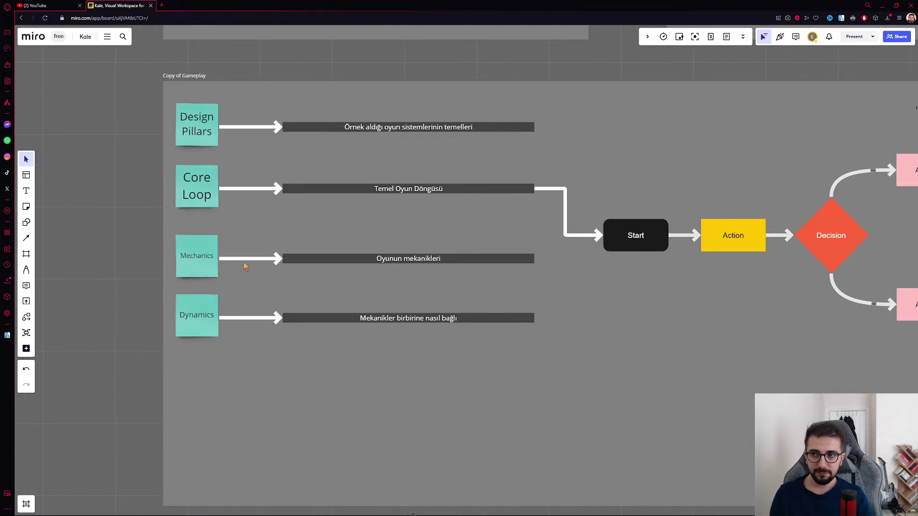
scroll(246, 301, "up", 1)
scroll(167, 188, "up", 5)
scroll(167, 188, "down", 3)
scroll(176, 172, "right", 3)
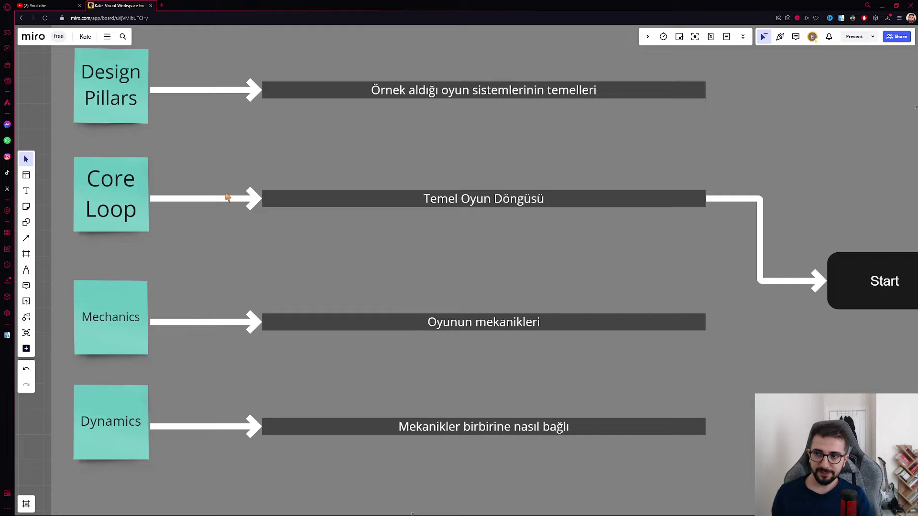
scroll(65, 133, "up", 1)
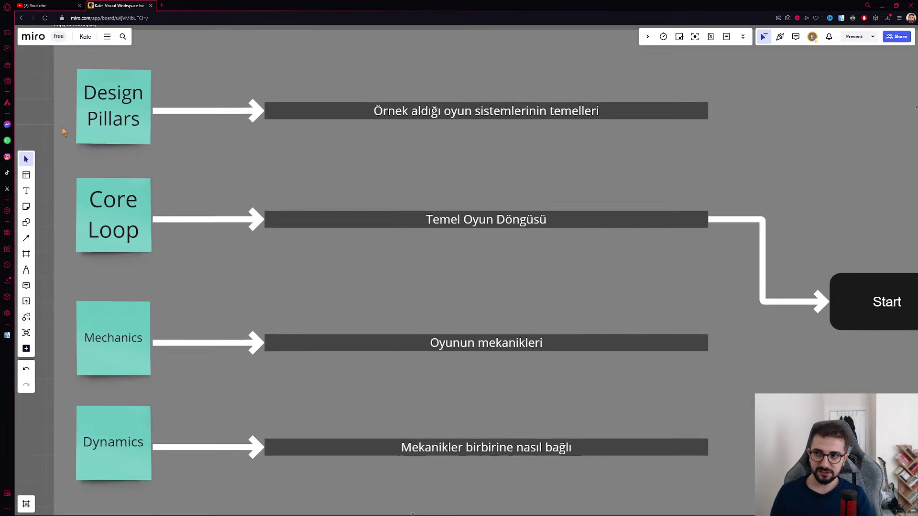
left_click(482, 115)
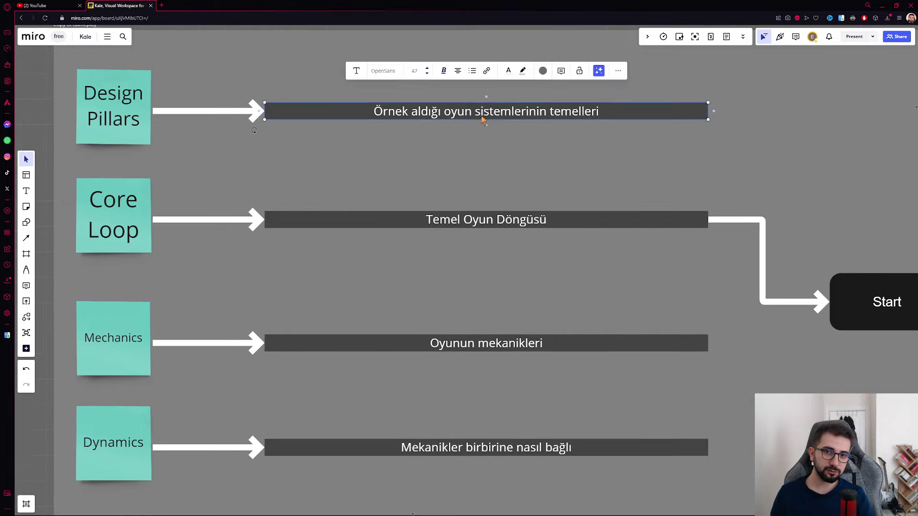
left_click(487, 143)
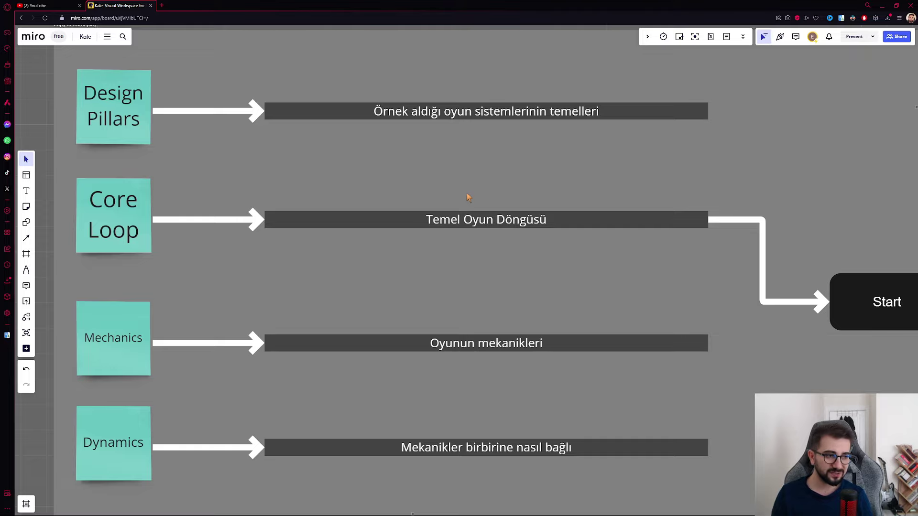
left_click(597, 115)
scroll(580, 159, "right", 5)
left_click(221, 211)
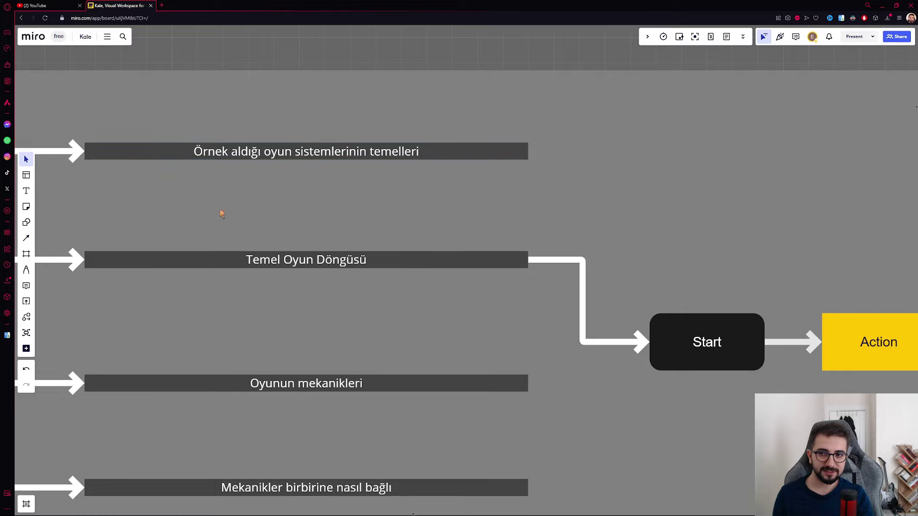
scroll(350, 178, "left", 5)
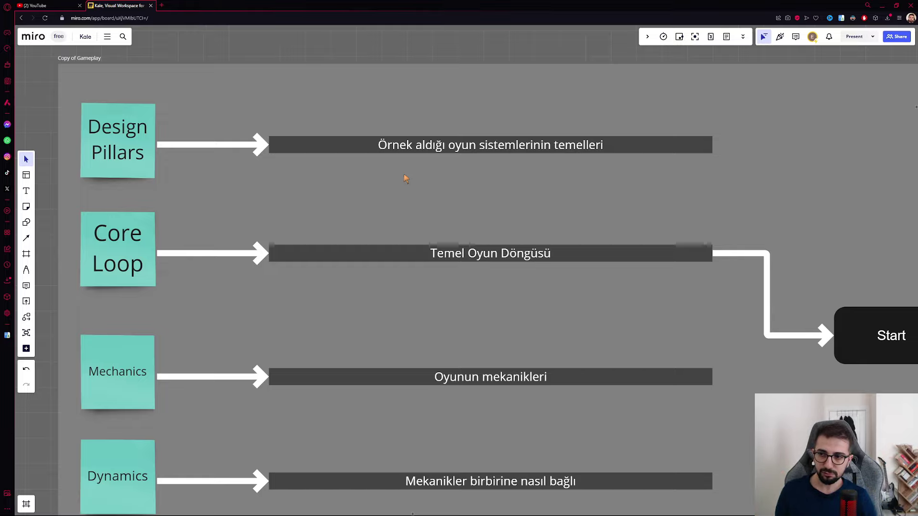
Enlarge and centre the Gameplay sticky notes and description bars.
mouse_move(458, 259)
left_mouse_down()
mouse_move(303, 222)
mouse_move(191, 220)
mouse_move(540, 195)
mouse_move(669, 221)
left_mouse_up()
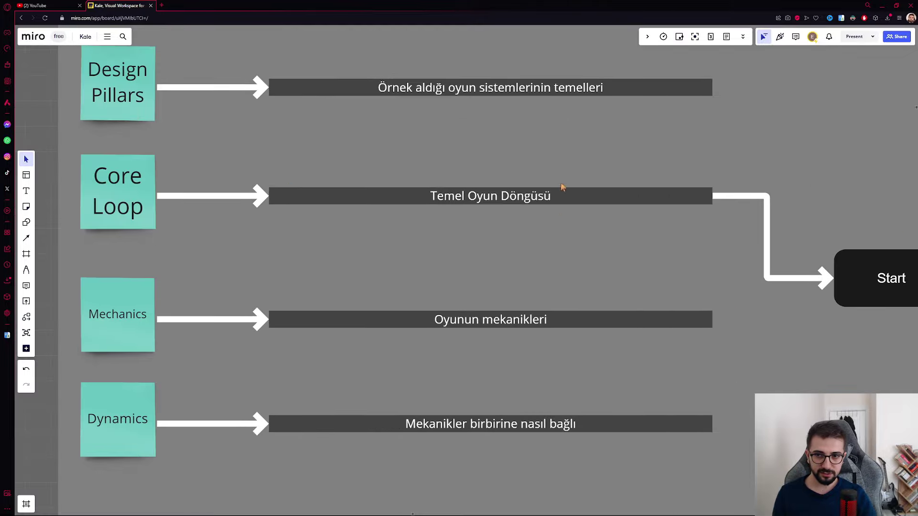
left_click_drag(481, 193, 400, 237)
scroll(625, 230, "down", 5)
scroll(428, 264, "up", 8)
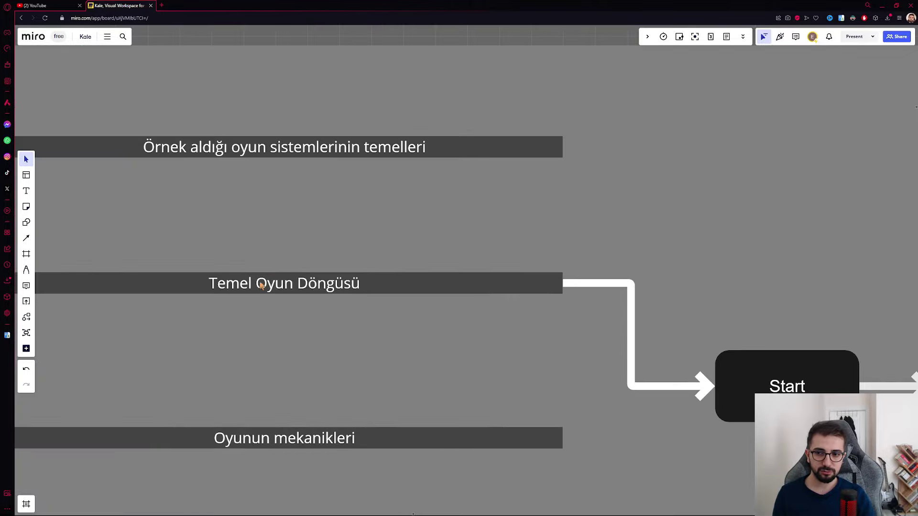
left_click_drag(273, 281, 622, 256)
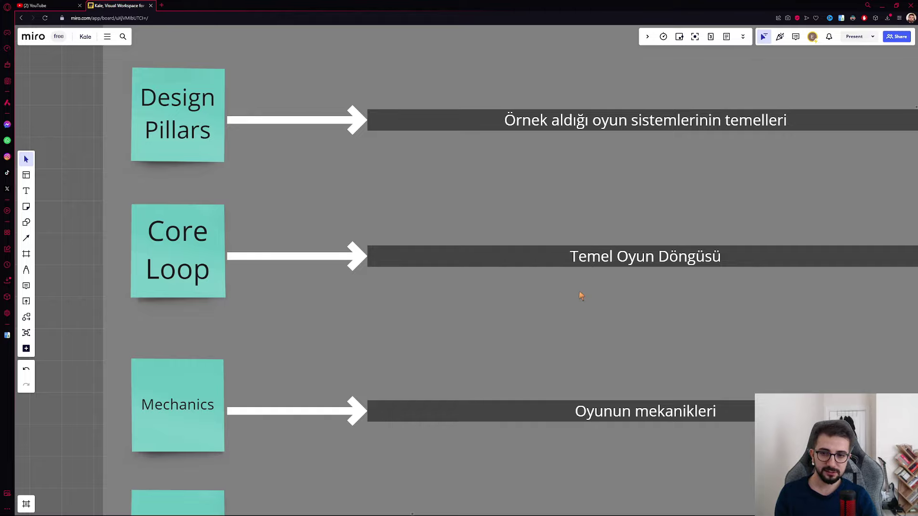
left_click_drag(583, 297, 449, 306)
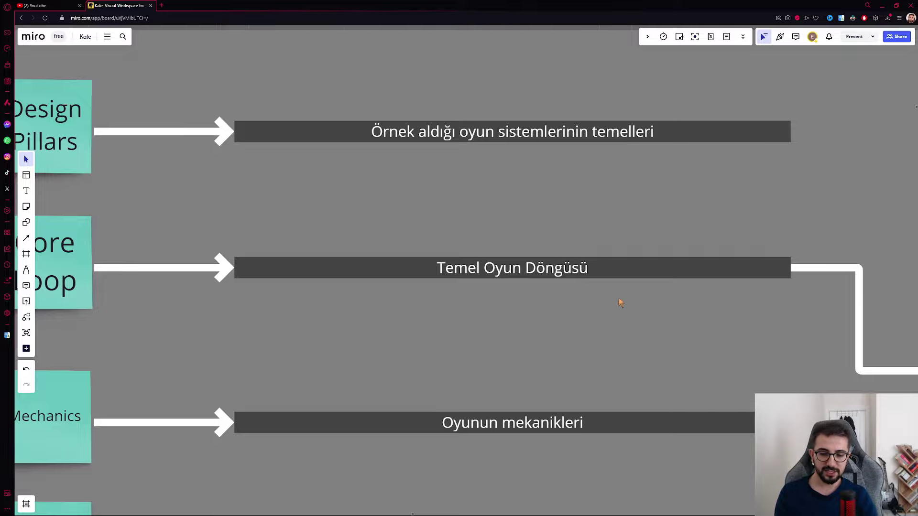
scroll(620, 302, "right", 5)
scroll(410, 289, "right", 3)
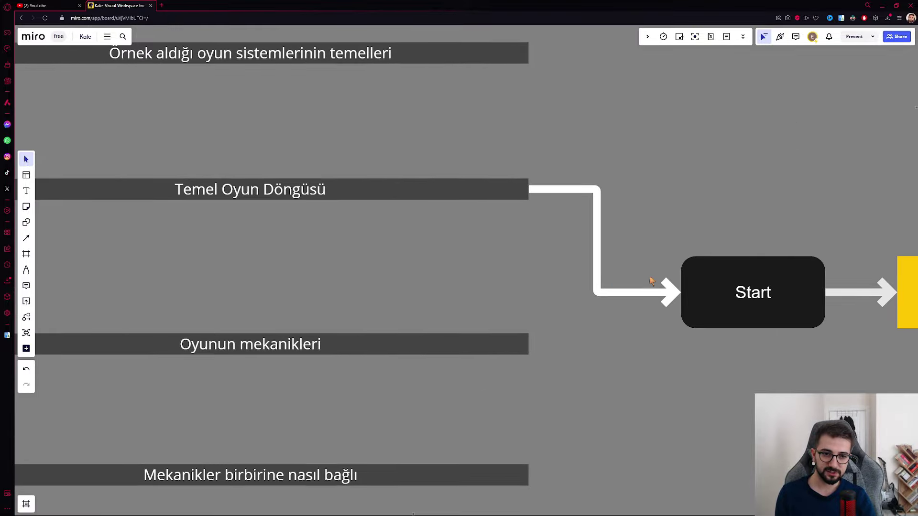
scroll(652, 281, "left", 8)
scroll(693, 325, "right", 4)
scroll(693, 326, "right", 5)
scroll(371, 279, "right", 6)
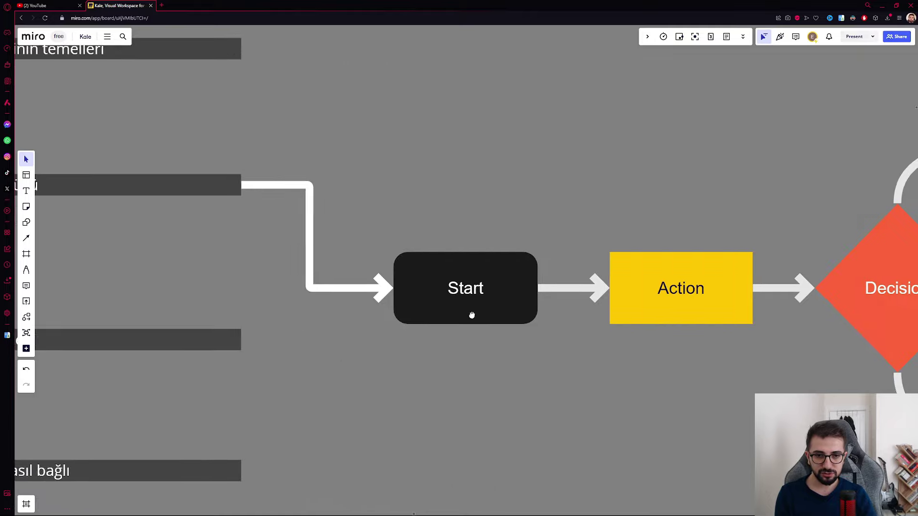
scroll(307, 318, "down", 3)
Point out the flowchart's Start, Action and Decision shapes by selecting each.
left_click_drag(198, 355, 307, 240)
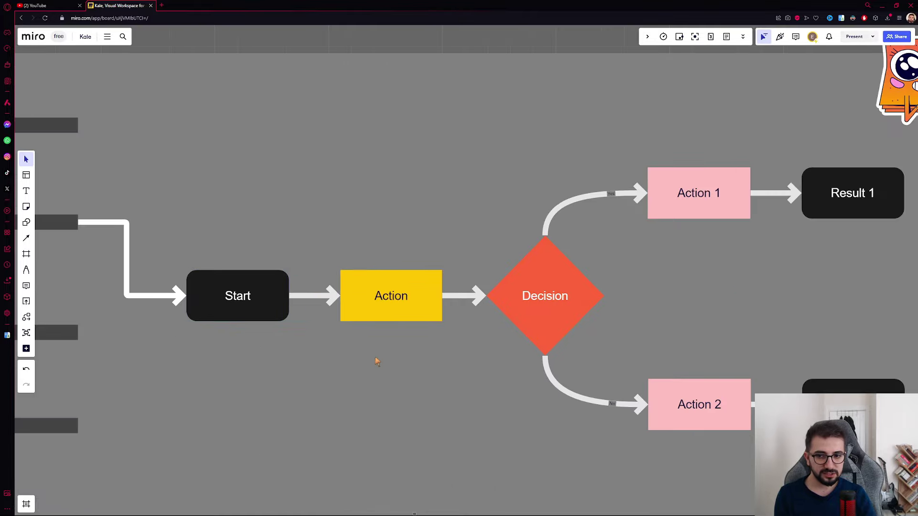
left_click_drag(340, 385, 425, 242)
left_click(392, 368)
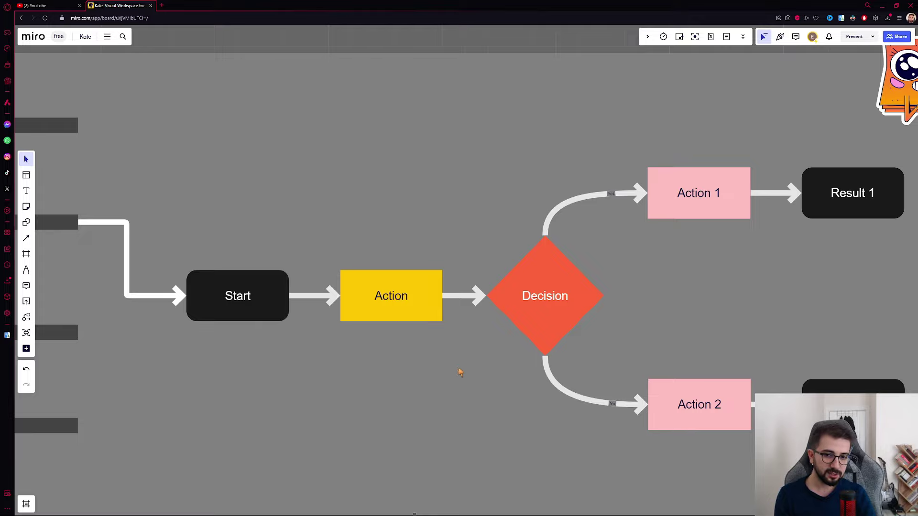
left_click(544, 356)
left_click(711, 339)
Point out the Action 1, Result 1, Action 2 and Result 2 branch shapes.
scroll(561, 295, "right", 5)
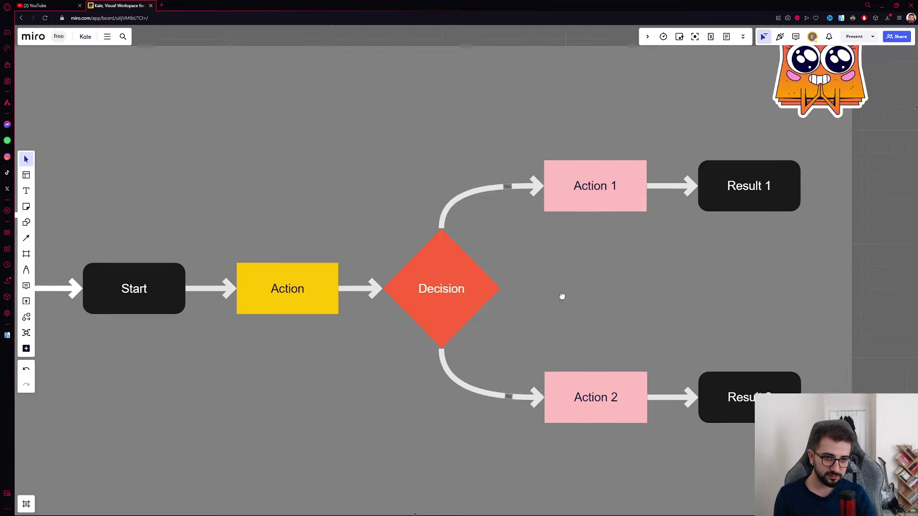
scroll(449, 271, "right", 5)
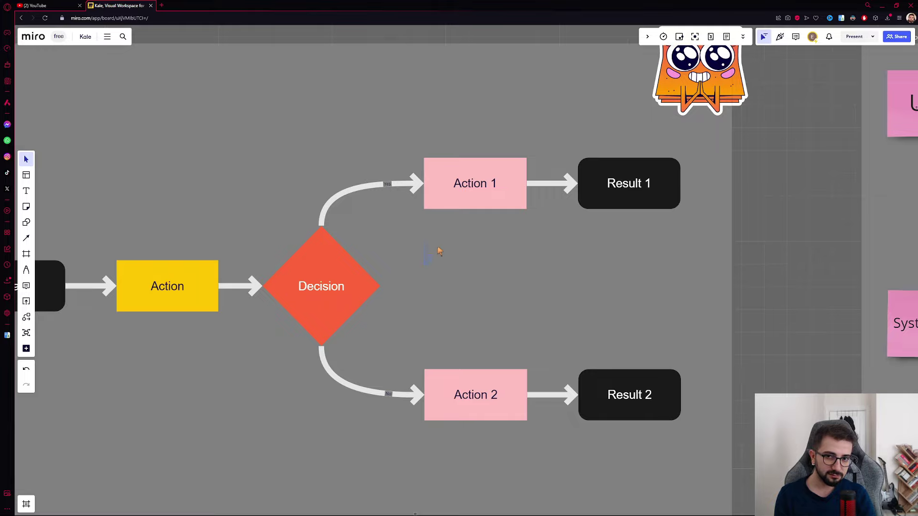
left_click_drag(439, 251, 511, 181)
left_click_drag(651, 257, 682, 169)
left_click_drag(451, 446, 497, 403)
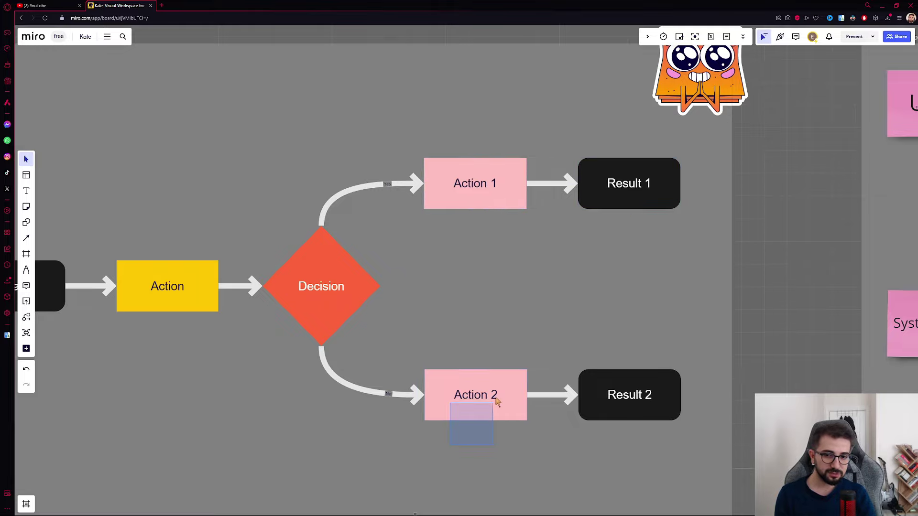
left_click_drag(604, 453, 636, 397)
scroll(627, 352, "down", 2)
Draw a curved loop connector from Result 2 back to Action below the diagram.
scroll(686, 352, "down", 2)
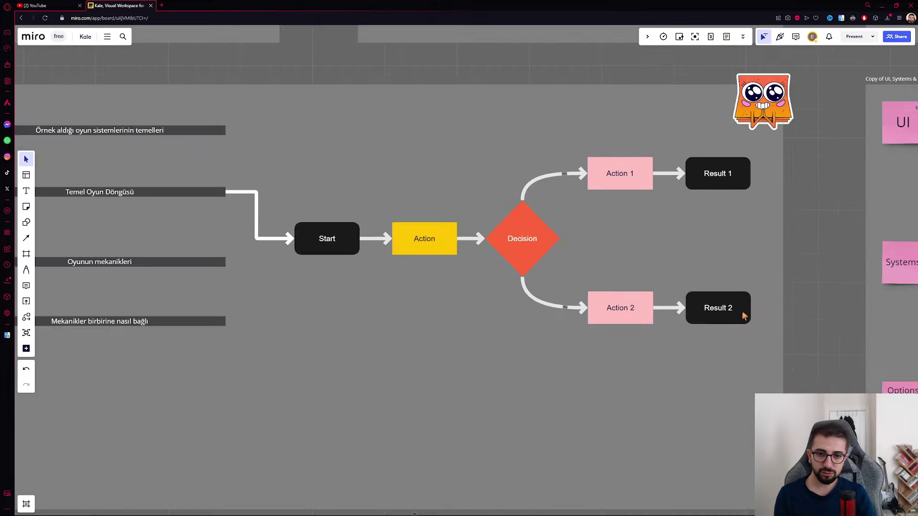
left_click(745, 314)
mouse_move(753, 308)
left_mouse_down()
mouse_move(380, 248)
mouse_move(392, 240)
left_mouse_up()
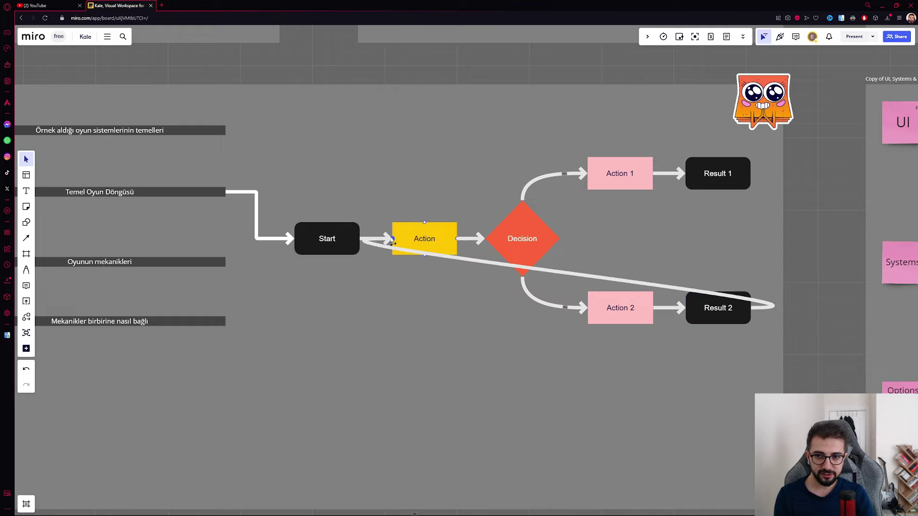
left_click_drag(569, 276, 559, 377)
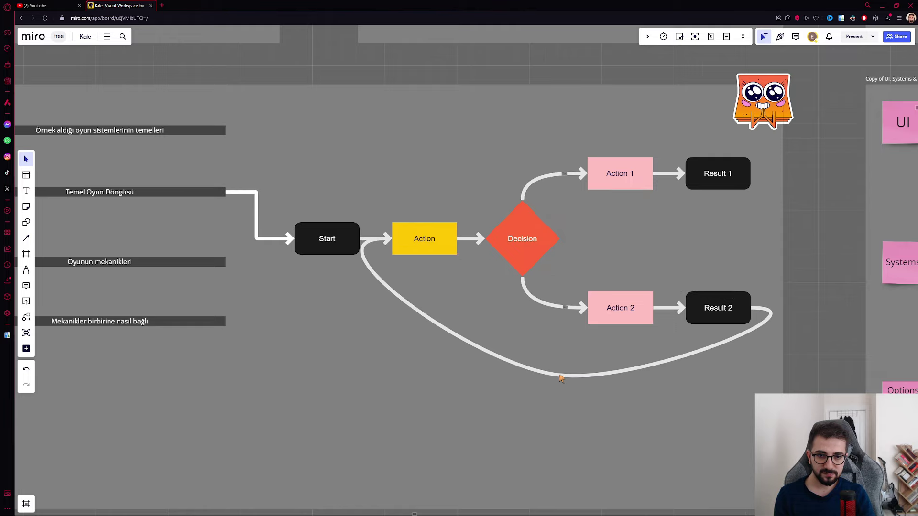
Delete the loop-back connector and zoom out to show the neighbouring frames.
scroll(479, 288, "down", 3)
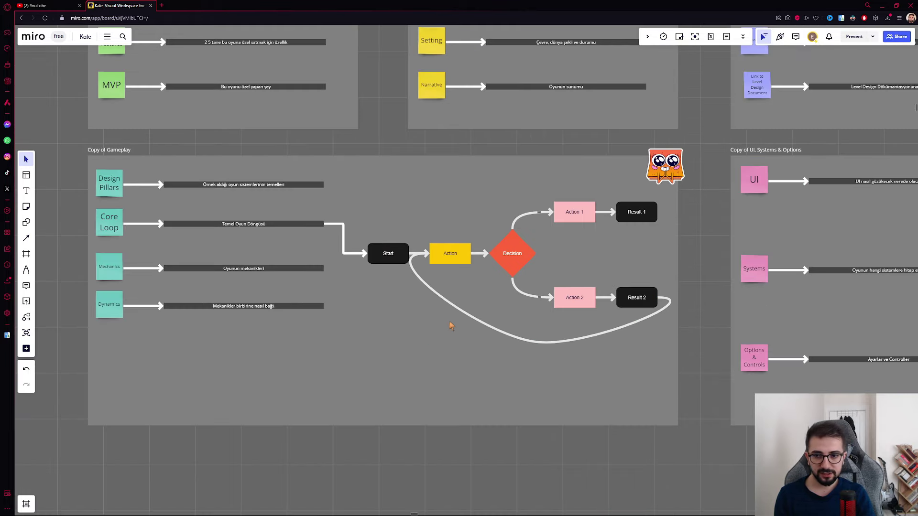
left_click(525, 342)
key("Delete")
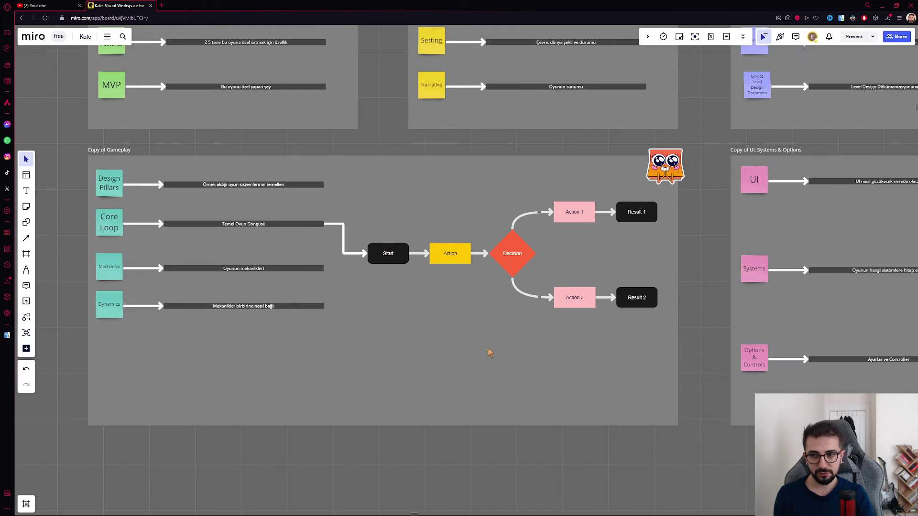
scroll(480, 344, "down", 1)
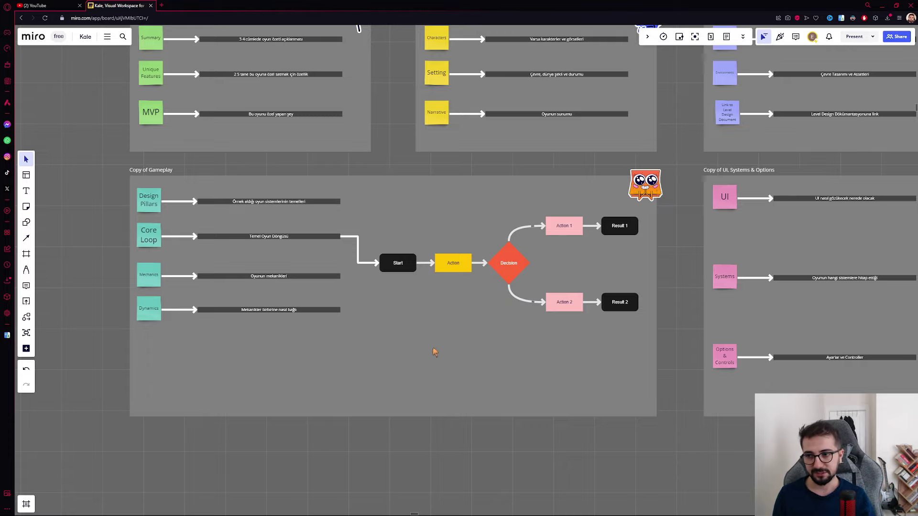
Review the Mechanics sticky and the whole Dynamics row, including its arrow and bar.
scroll(411, 343, "left", 3)
scroll(245, 280, "up", 5)
left_click(245, 280)
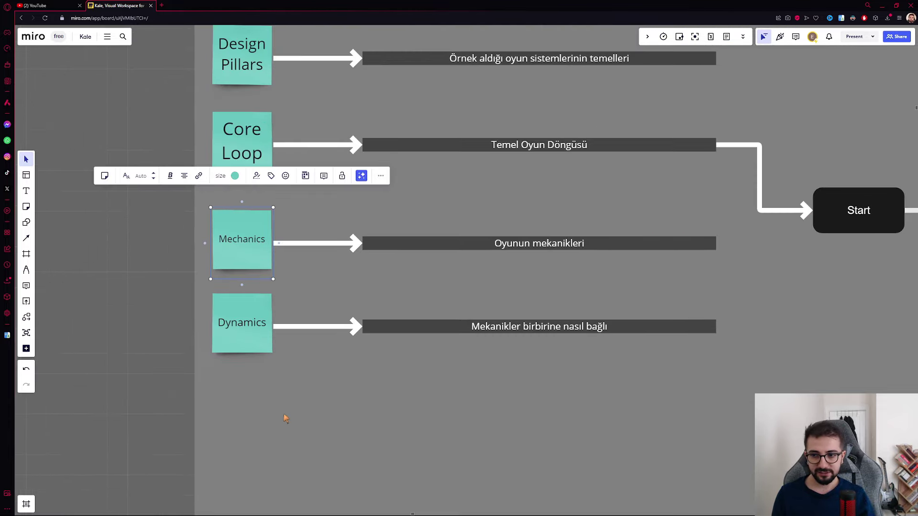
left_click(286, 419)
left_click_drag(256, 435, 489, 325)
left_click(440, 410)
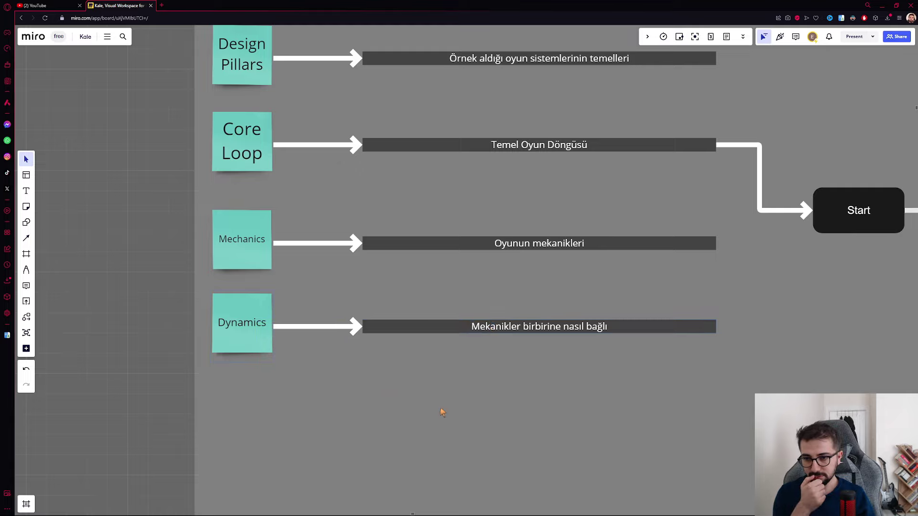
left_click(492, 440)
mouse_move(491, 426)
left_mouse_down()
mouse_move(172, 301)
mouse_move(260, 376)
left_mouse_up()
left_click(374, 445)
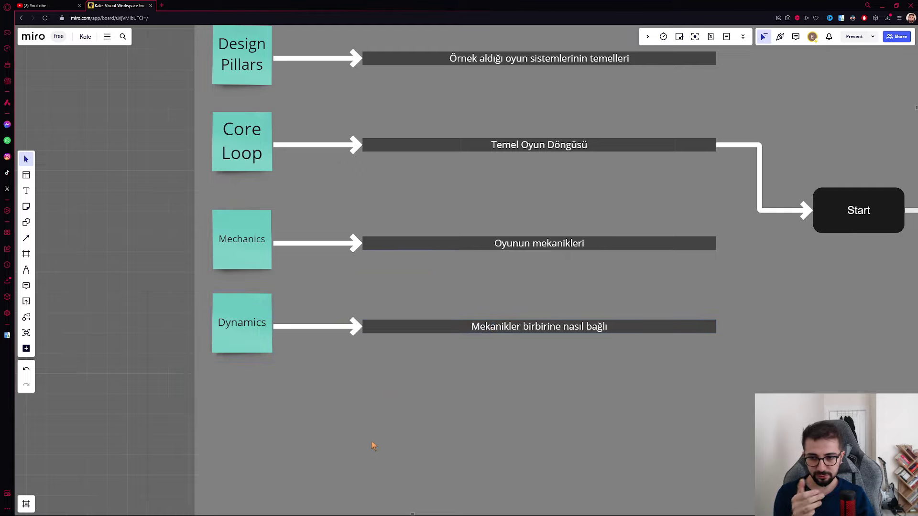
left_click_drag(443, 452, 272, 328)
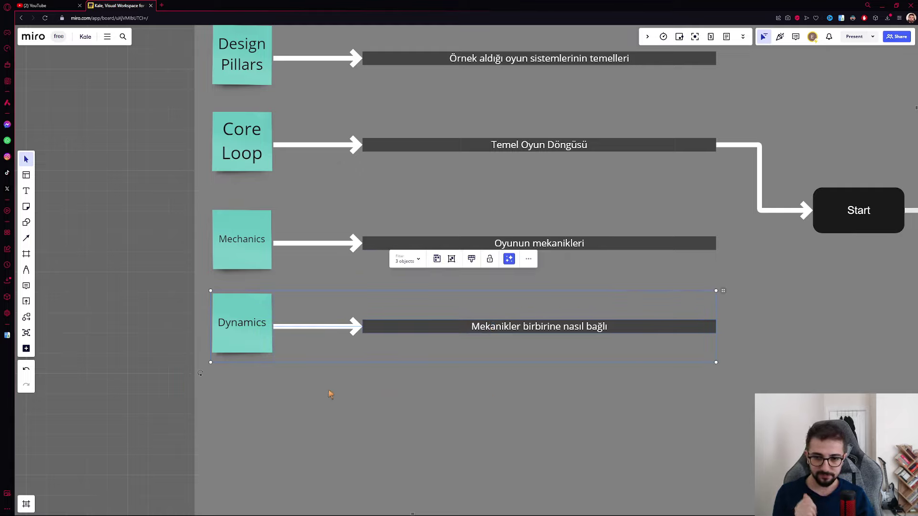
left_click(329, 393)
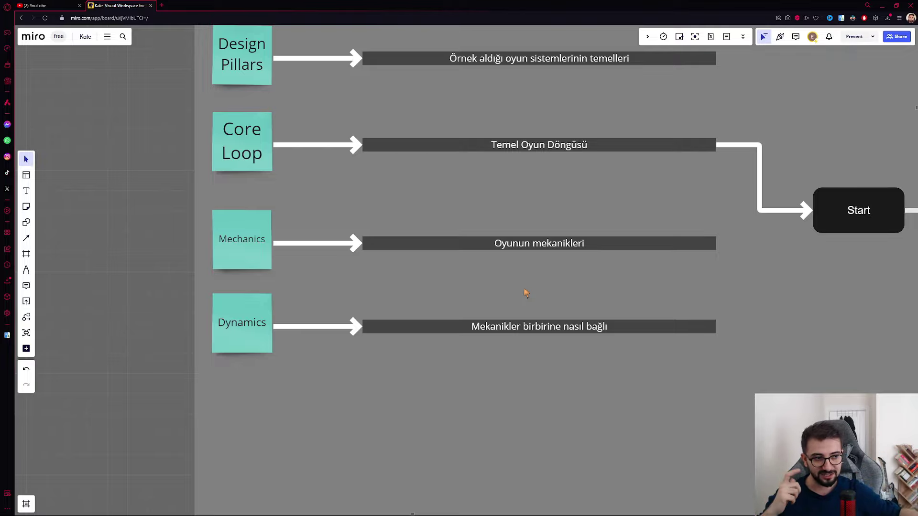
Select the lower Gameplay rows and the whole Start-to-Result flowchart, then pan right.
scroll(627, 315, "right", 3)
scroll(627, 315, "down", 2)
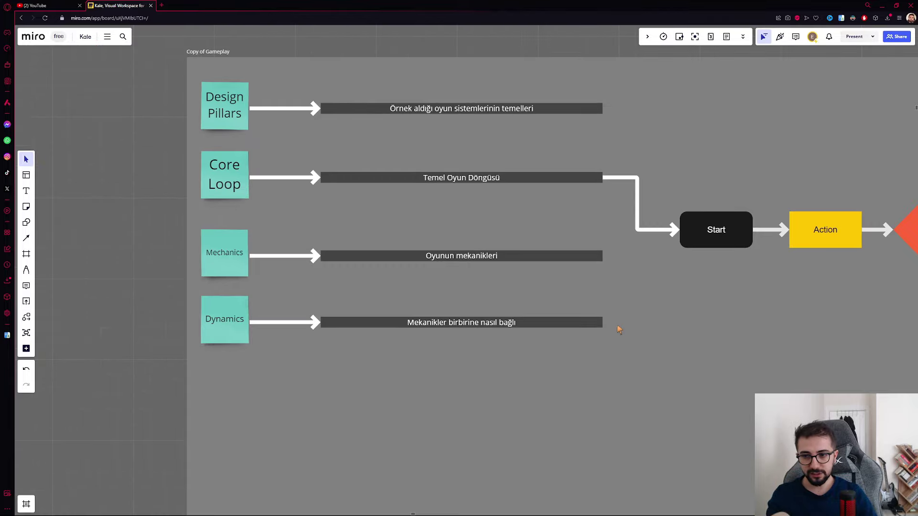
left_click_drag(573, 382, 341, 330)
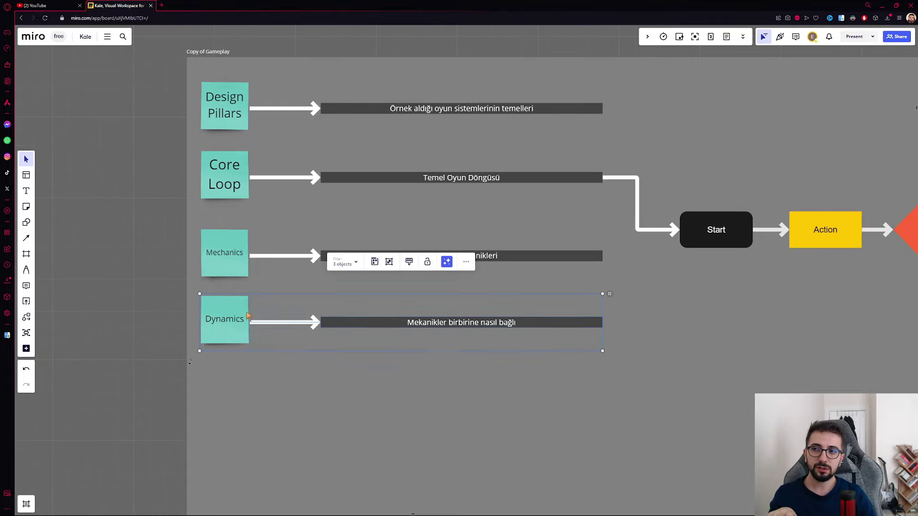
left_click(426, 398)
scroll(579, 347, "down", 2)
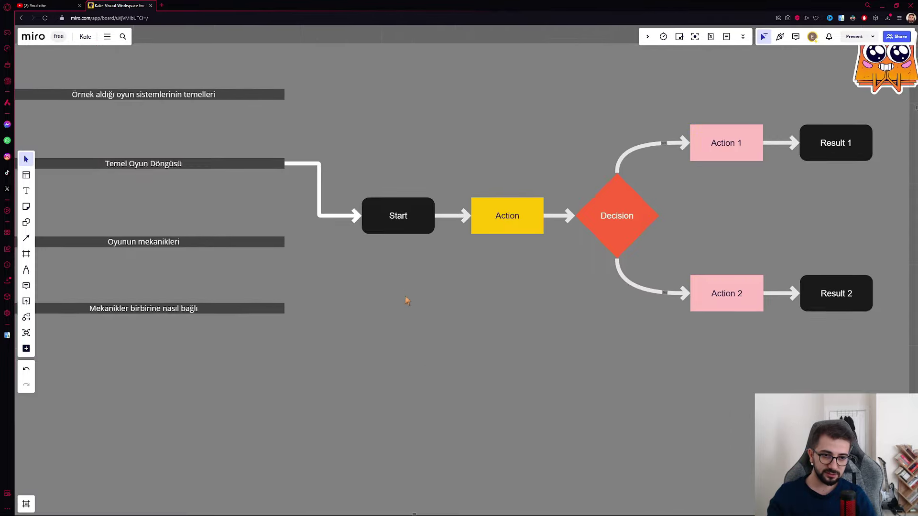
left_click_drag(539, 318, 312, 304)
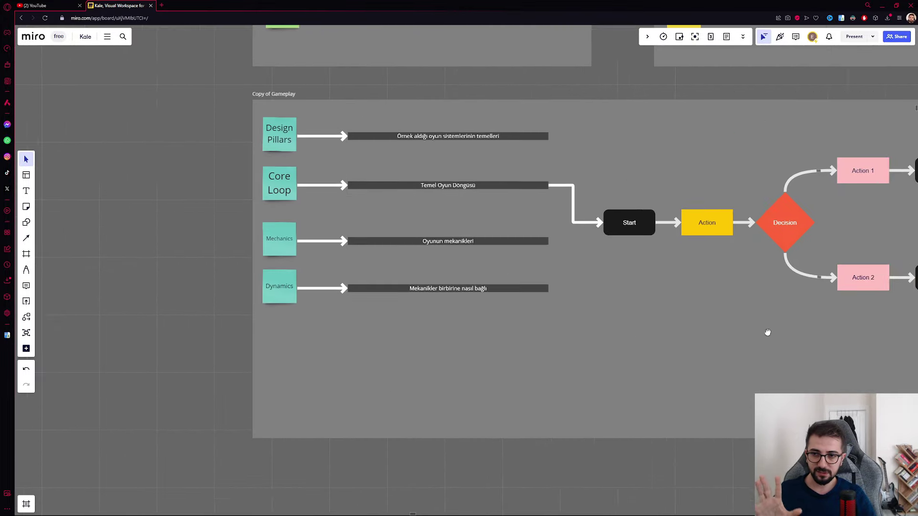
left_click_drag(794, 359, 584, 236)
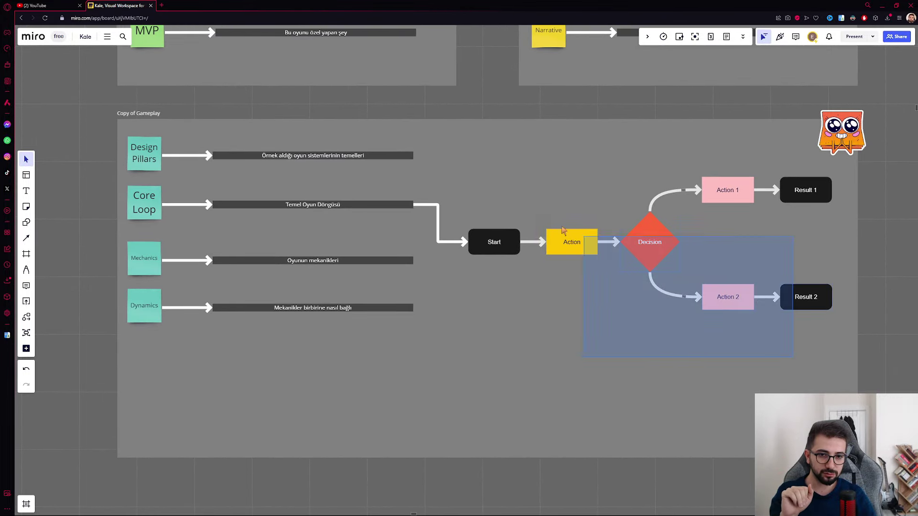
left_click(655, 383)
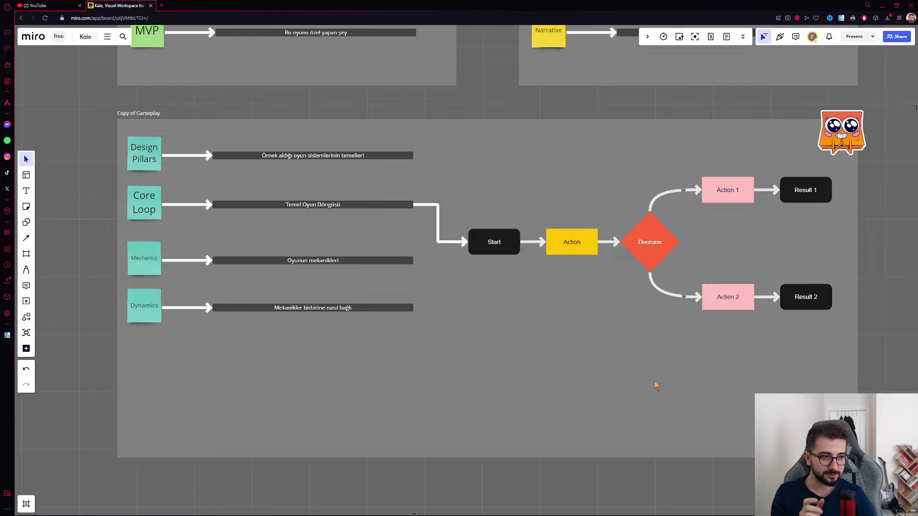
scroll(697, 381, "right", 5)
Check the UI row, then box-select the Systems sticky, arrow and text bar.
scroll(435, 368, "right", 3)
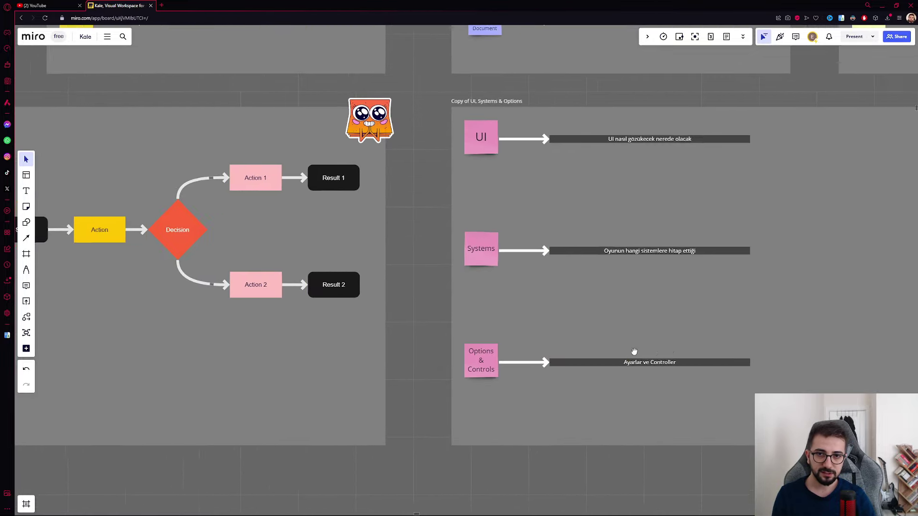
scroll(633, 353, "right", 5)
scroll(287, 158, "up", 2)
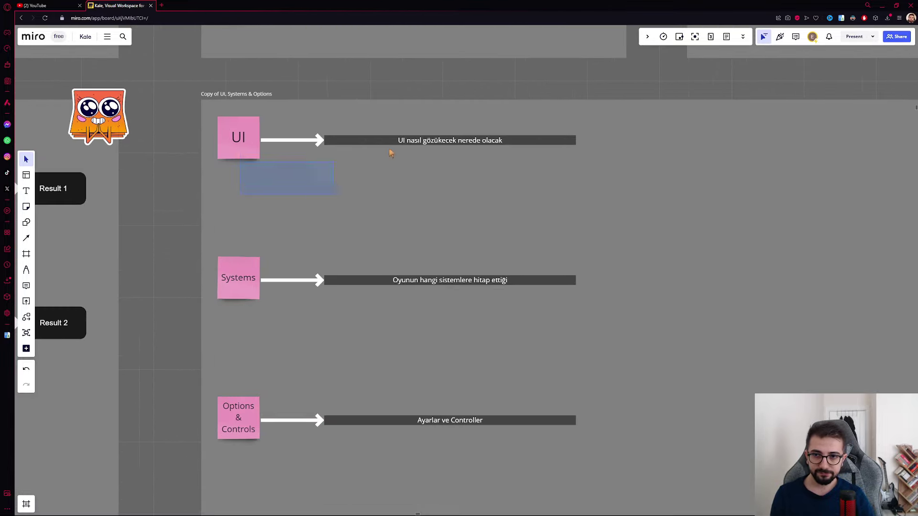
left_click_drag(389, 153, 481, 198)
left_click(481, 200)
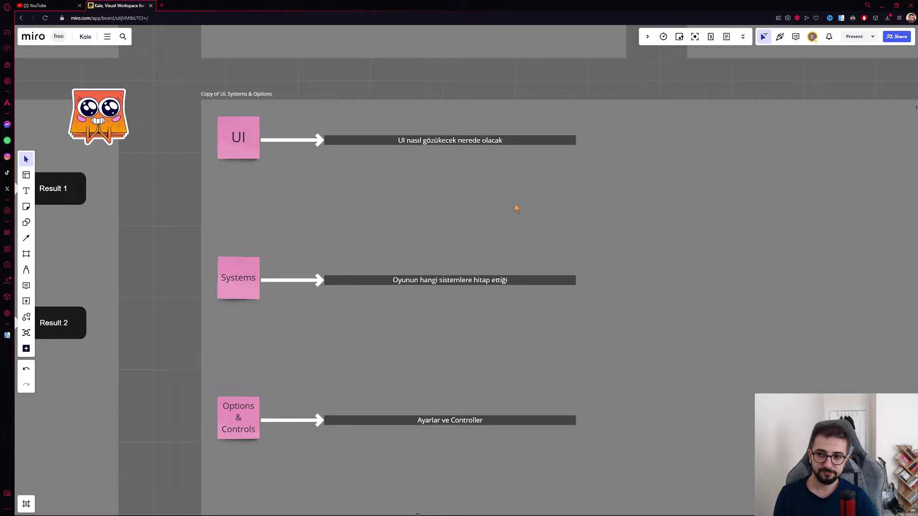
left_click_drag(222, 322, 486, 260)
left_click(479, 334)
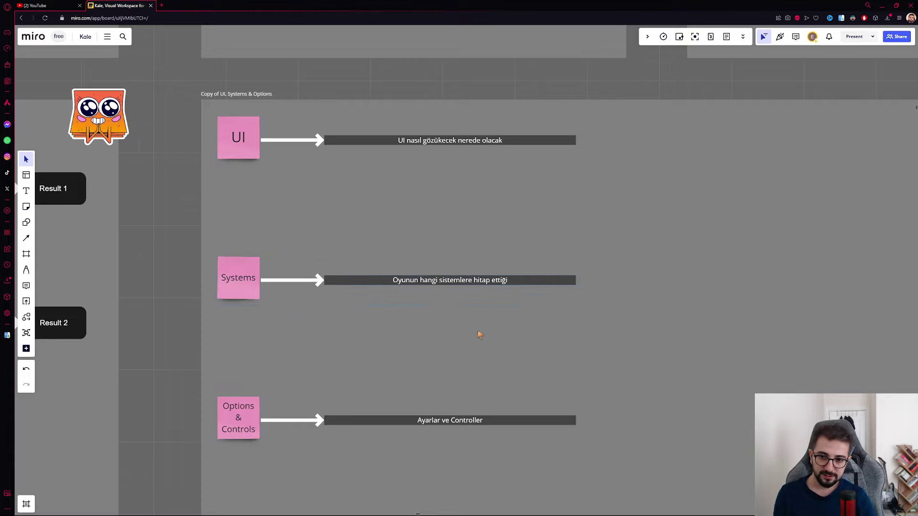
left_click_drag(479, 334, 246, 238)
left_click(412, 360)
left_click_drag(437, 342, 211, 261)
left_click(410, 308)
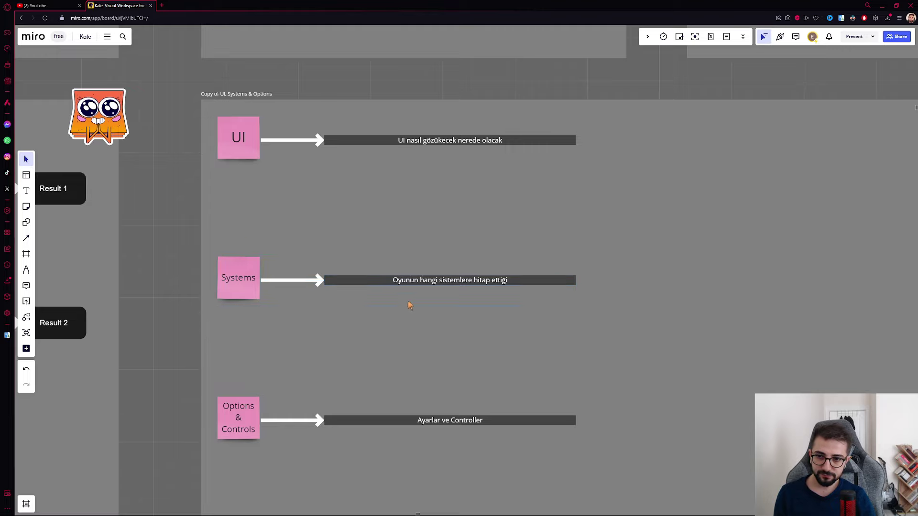
left_click_drag(437, 334, 268, 247)
Drag the Systems row along the alignment guides until it lines up with the other rows.
left_click_drag(498, 352, 207, 252)
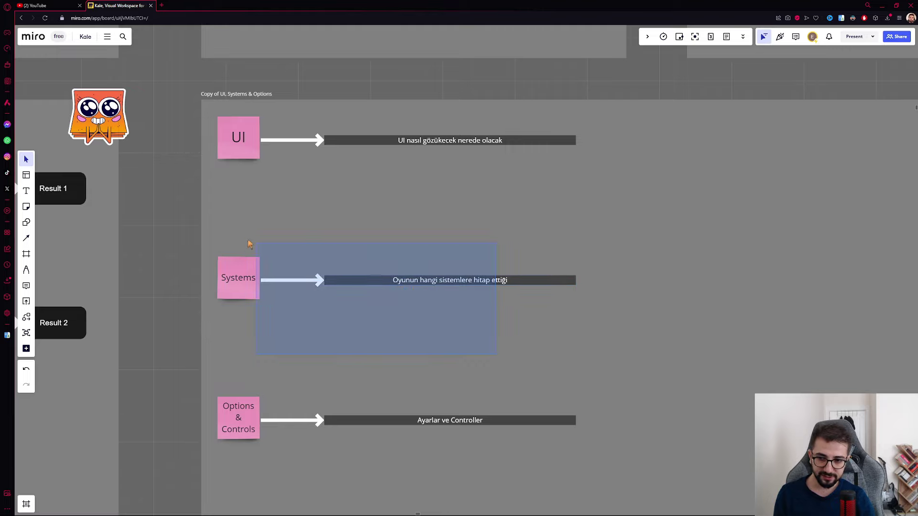
left_click_drag(436, 286, 436, 296)
left_click(439, 355)
left_click_drag(502, 360, 210, 258)
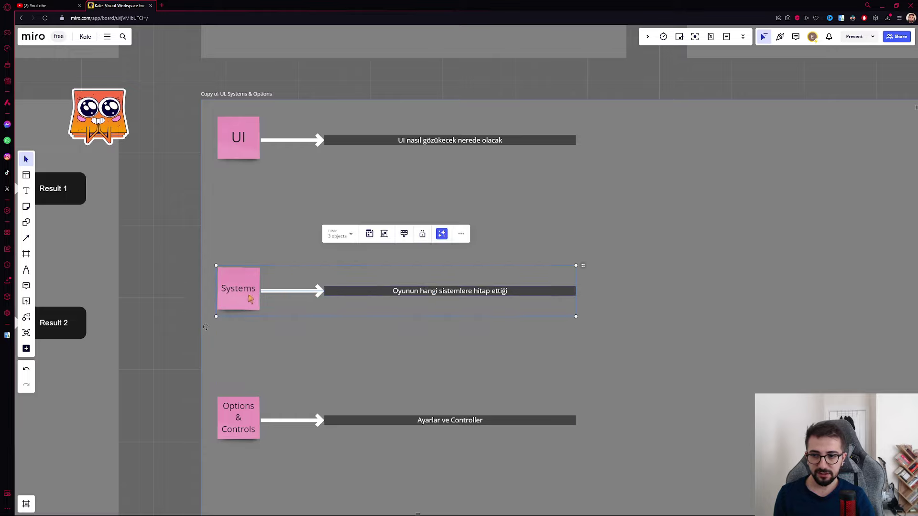
left_click_drag(252, 300, 252, 290)
left_click(385, 318)
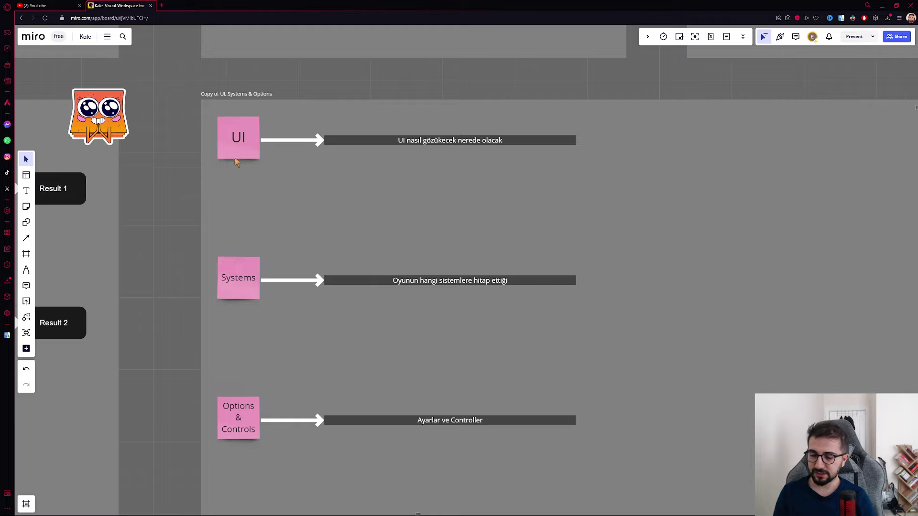
Select the UI, Systems and Options rows together to verify their alignment.
left_click_drag(352, 188, 257, 135)
scroll(684, 276, "down", 3)
scroll(684, 276, "right", 3)
left_click_drag(597, 356, 252, 143)
left_click(645, 335)
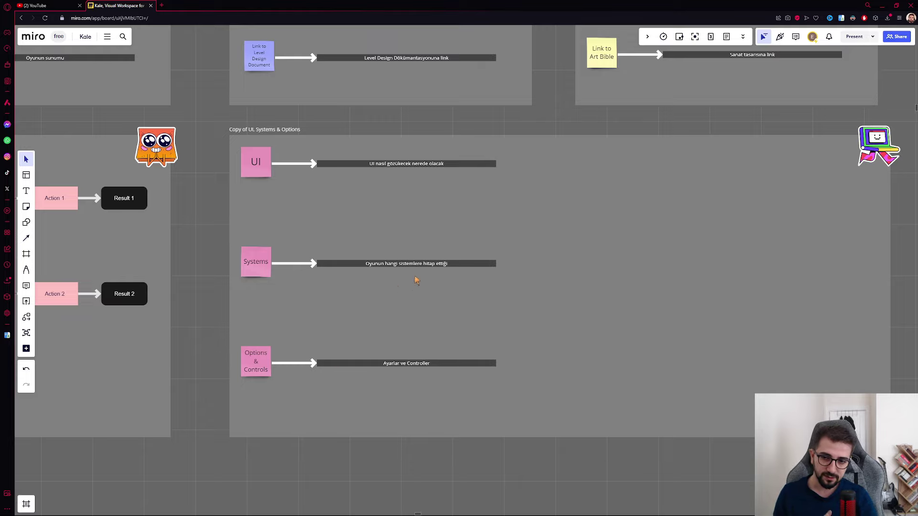
left_click(404, 263)
left_click(376, 315)
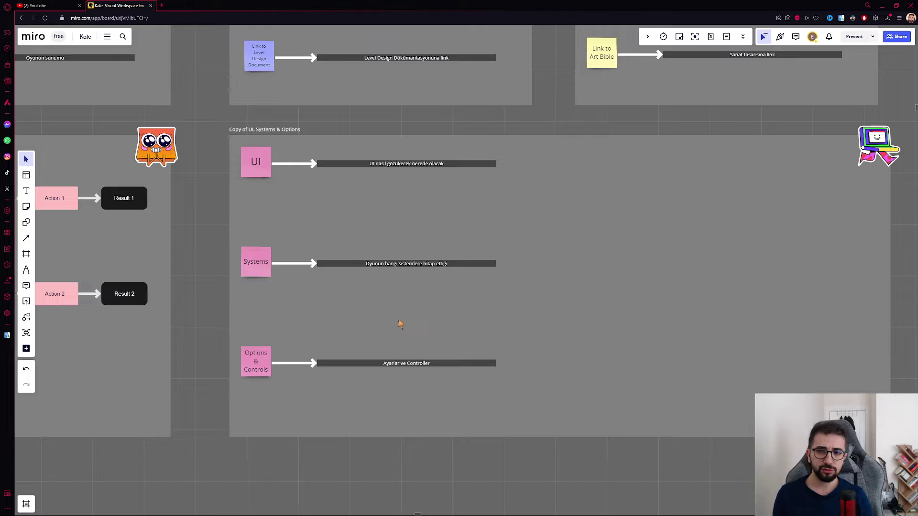
scroll(493, 292, "right", 10)
scroll(454, 291, "up", 5)
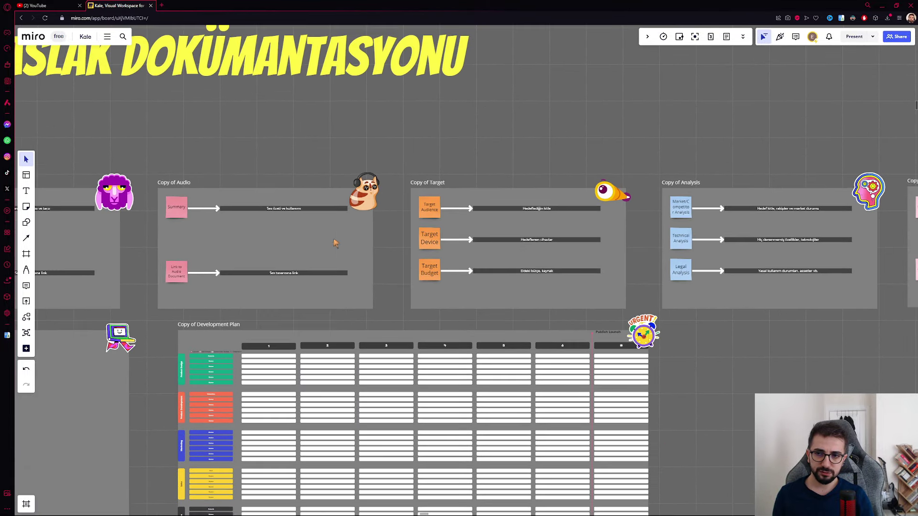
Zoom into the Copy of Target frame and select its audience and Target Device rows.
scroll(515, 241, "up", 5)
scroll(554, 337, "up", 3)
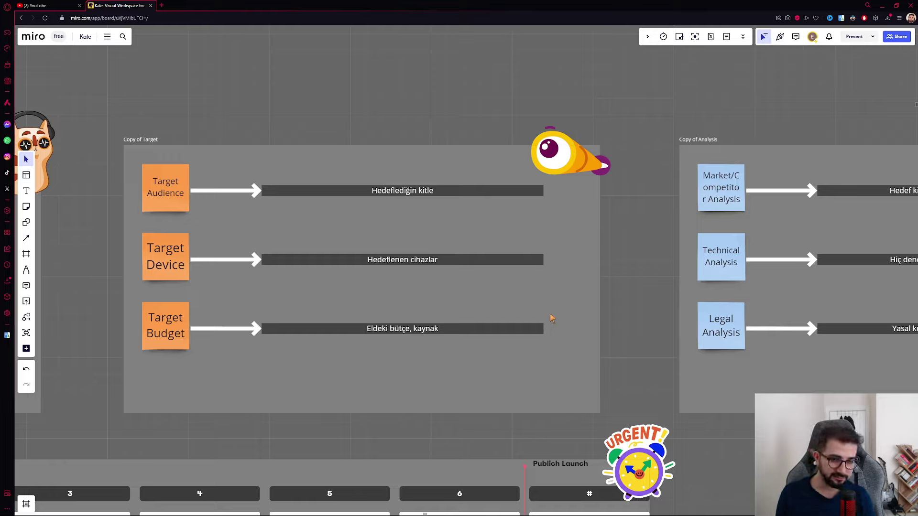
left_click_drag(334, 301, 158, 240)
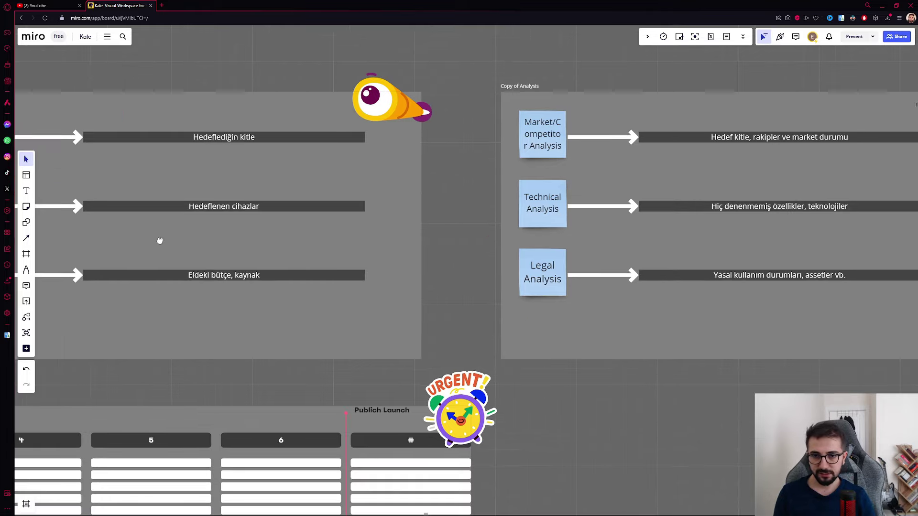
left_click_drag(500, 208, 620, 225)
scroll(325, 315, "up", 3)
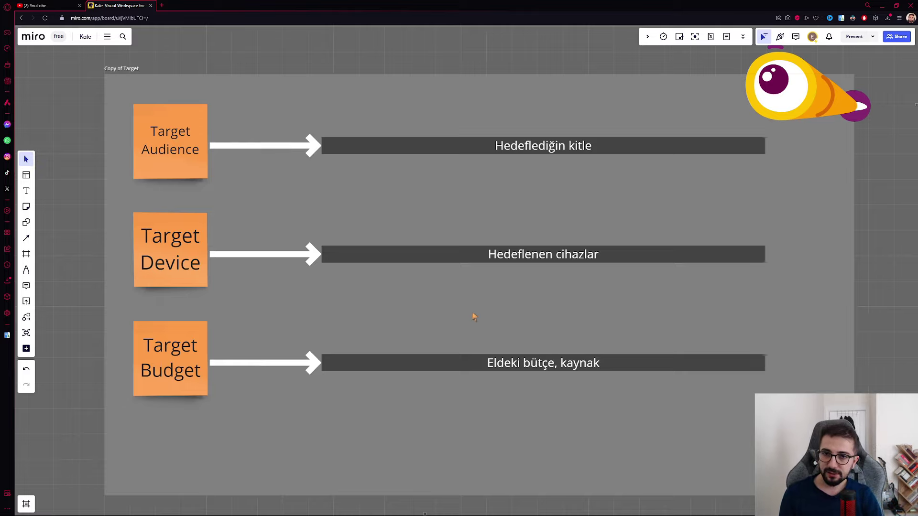
left_click_drag(552, 199, 477, 144)
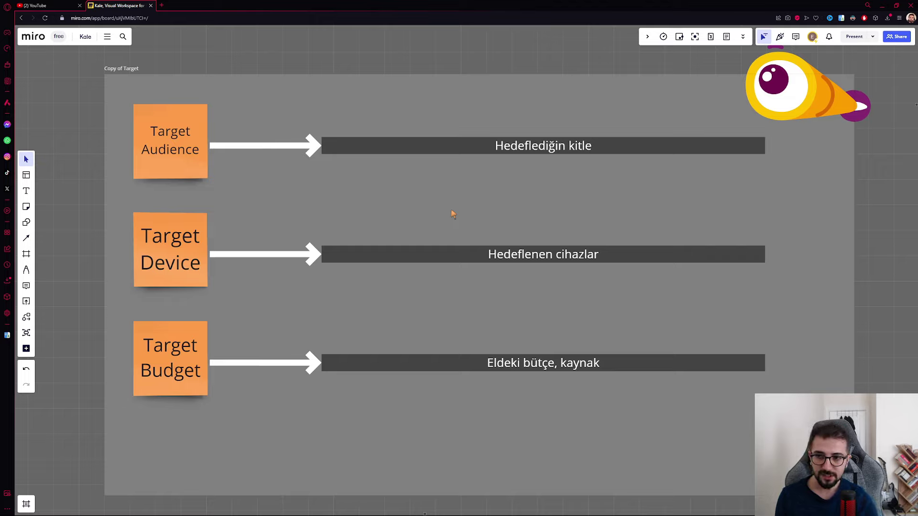
mouse_move(458, 294)
left_mouse_down()
mouse_move(205, 215)
mouse_move(424, 299)
left_mouse_up()
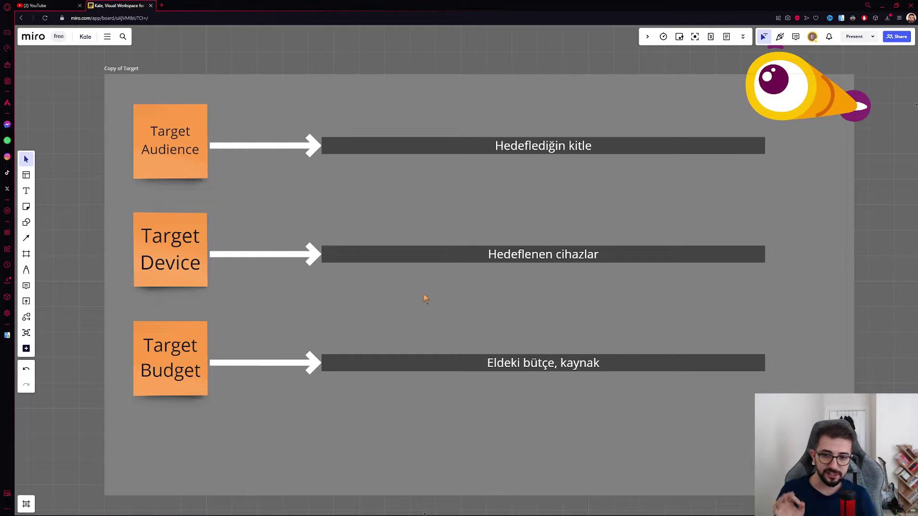
Show the whole board with Shift+1 and pan past the Story and Levellar frames.
key("shift+1")
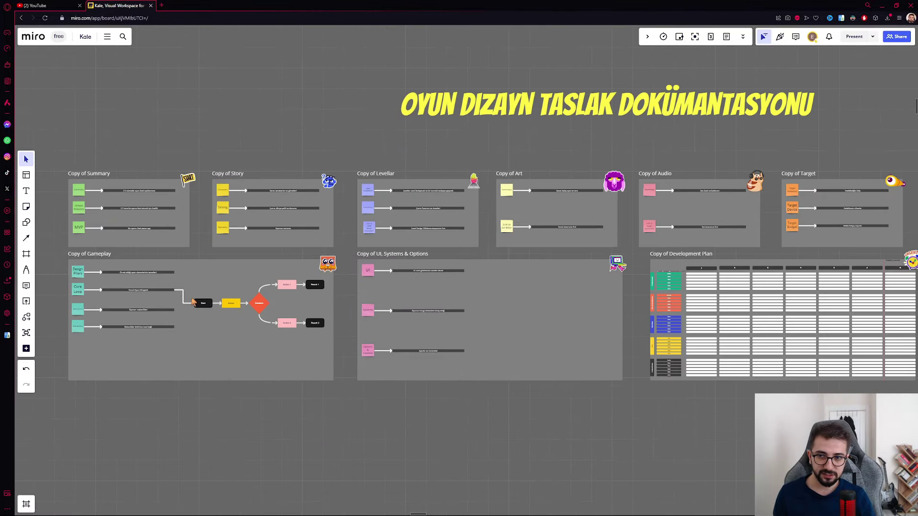
scroll(349, 162, "up", 3)
scroll(468, 212, "up", 3)
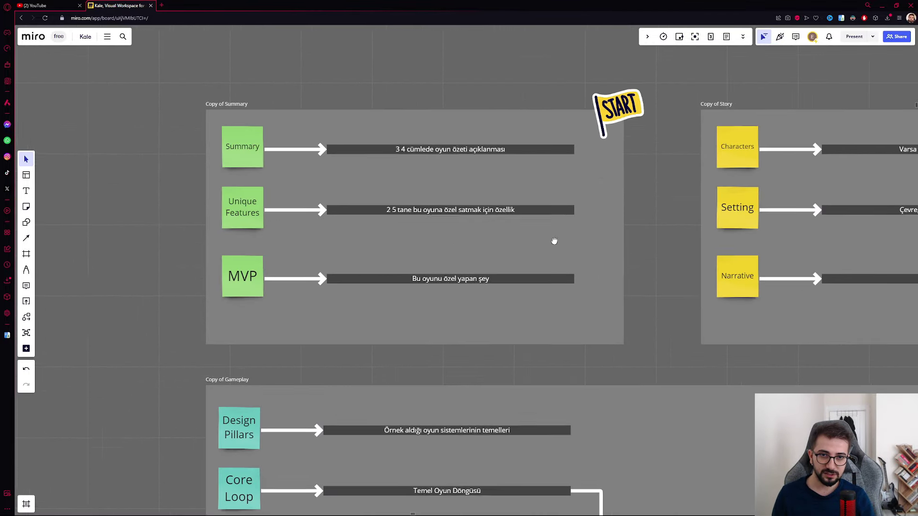
left_click_drag(554, 241, 58, 240)
scroll(600, 249, "down", 3)
left_click_drag(703, 285, 261, 344)
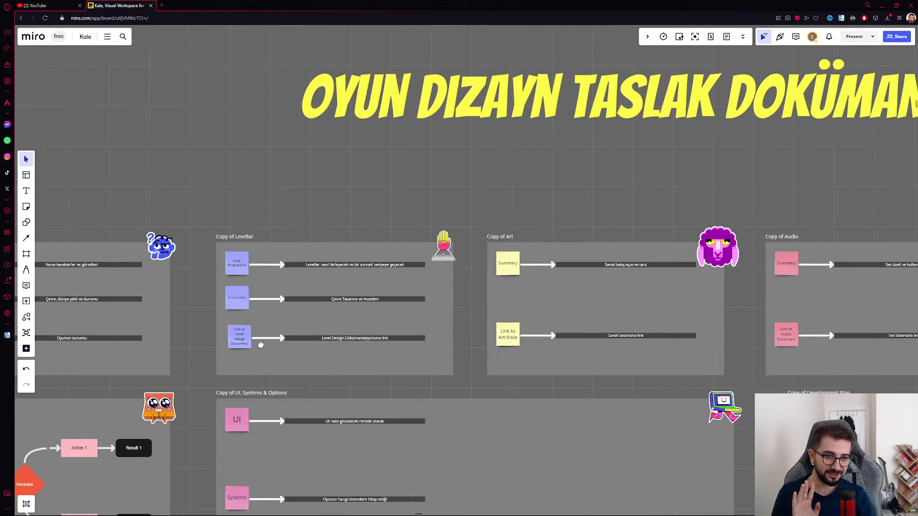
scroll(383, 324, "right", 5)
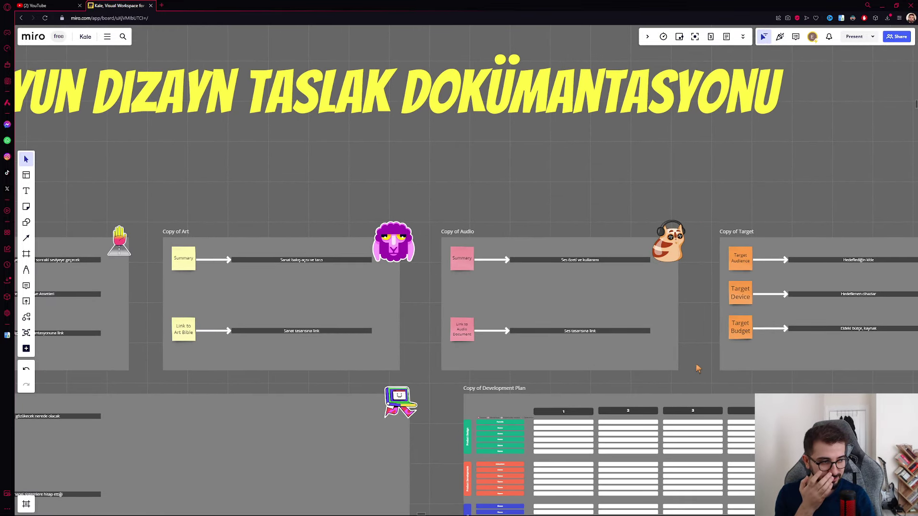
scroll(698, 369, "right", 5)
scroll(484, 251, "up", 5)
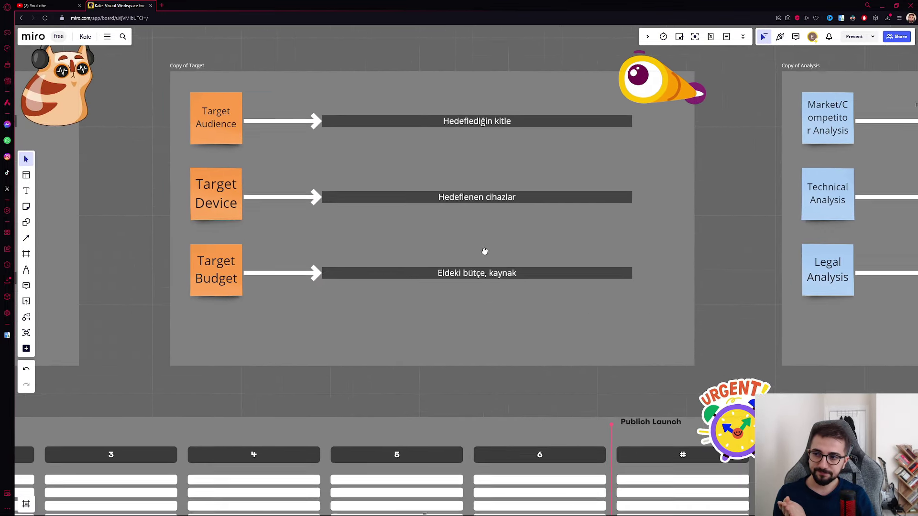
scroll(485, 252, "left", 2)
Recentre the Target frame and select all nine of its objects to review them.
left_click_drag(334, 304, 545, 316)
left_click(552, 328)
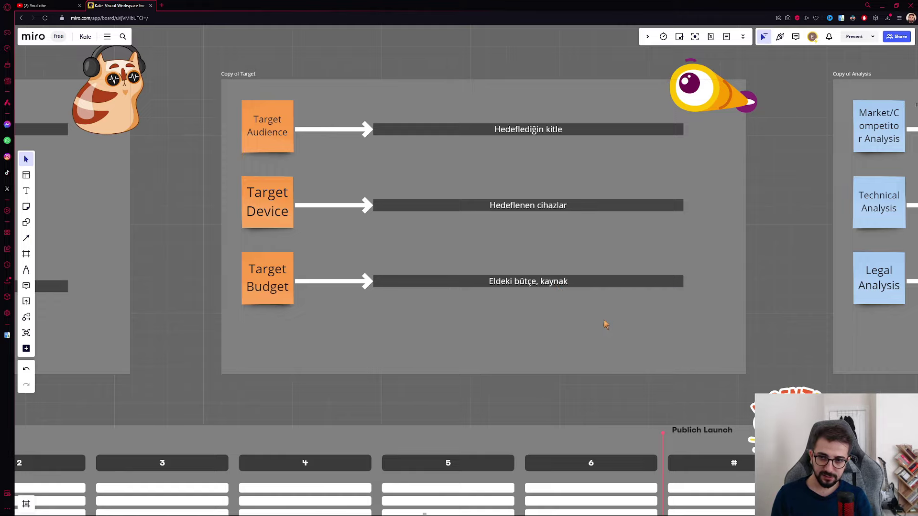
left_click_drag(604, 320, 237, 96)
left_click(517, 331)
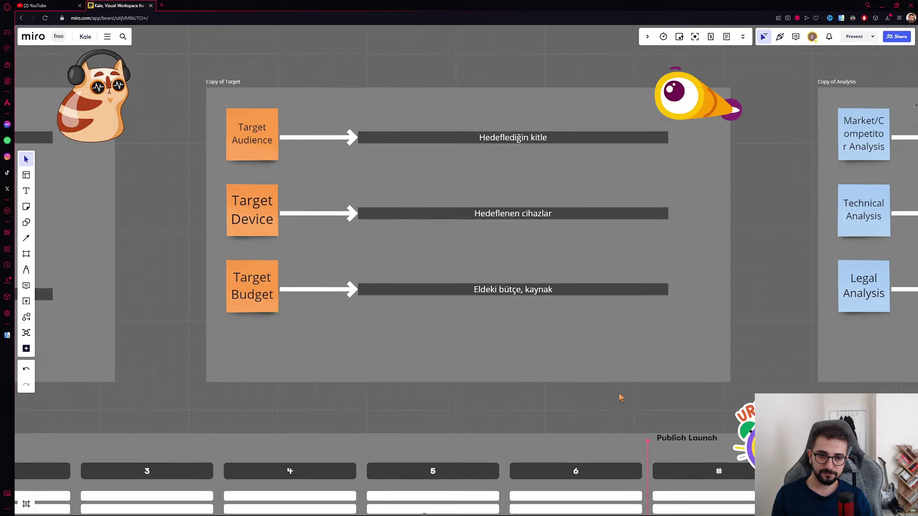
scroll(622, 396, "right", 5)
Bring Copy of Analysis into view and select, then deselect, the Market/Competitor Analysis sticky.
scroll(671, 383, "right", 4)
scroll(466, 263, "right", 5)
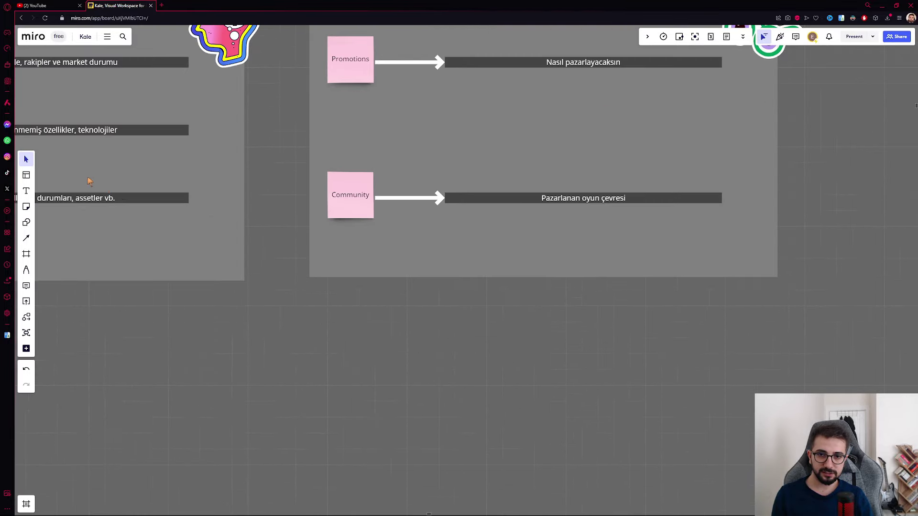
scroll(464, 239, "left", 3)
scroll(463, 228, "left", 3)
scroll(335, 215, "left", 1)
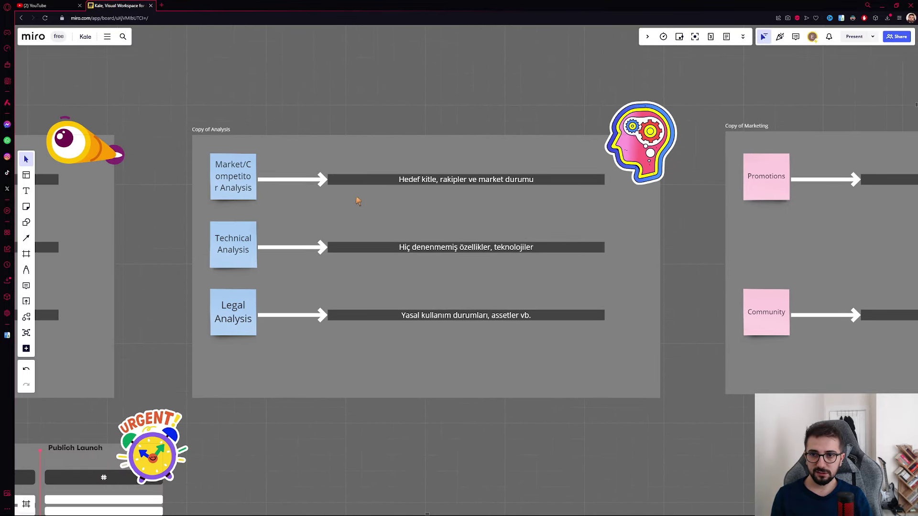
scroll(491, 211, "left", 4)
scroll(492, 210, "up", 2)
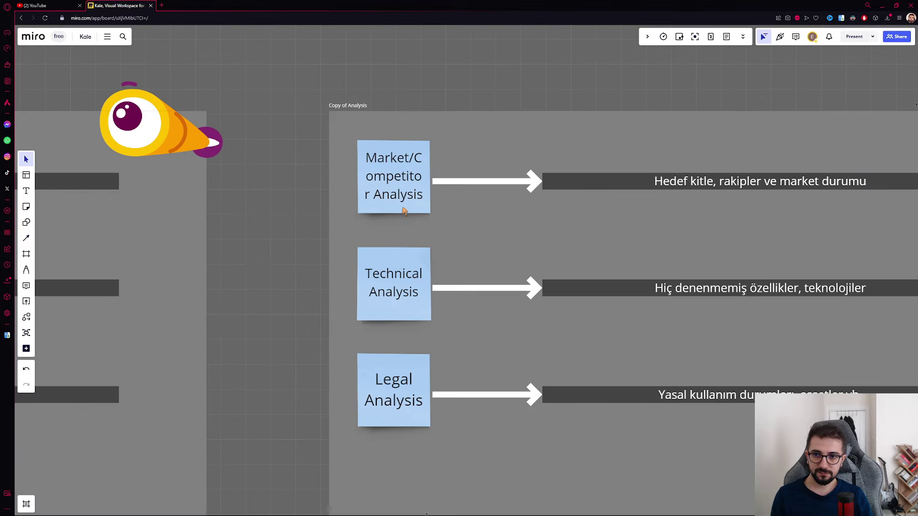
left_click(405, 192)
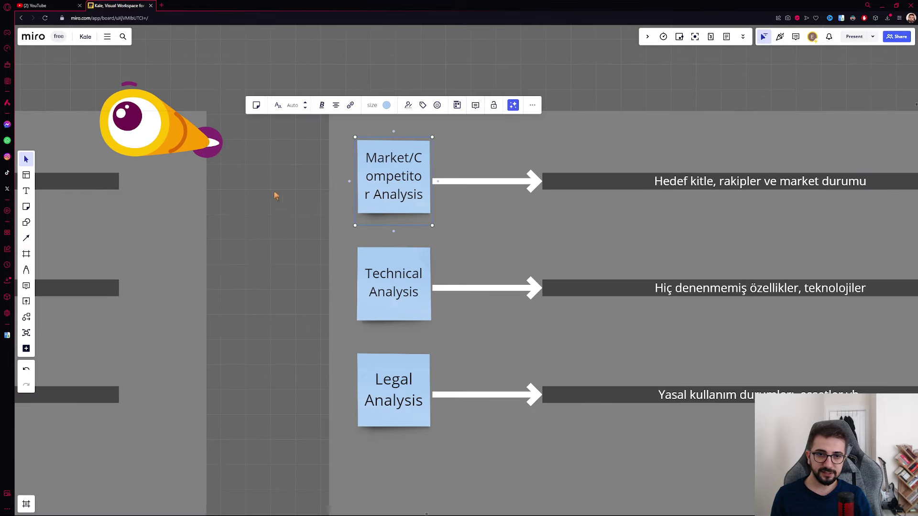
scroll(467, 222, "right", 3)
left_click(564, 226)
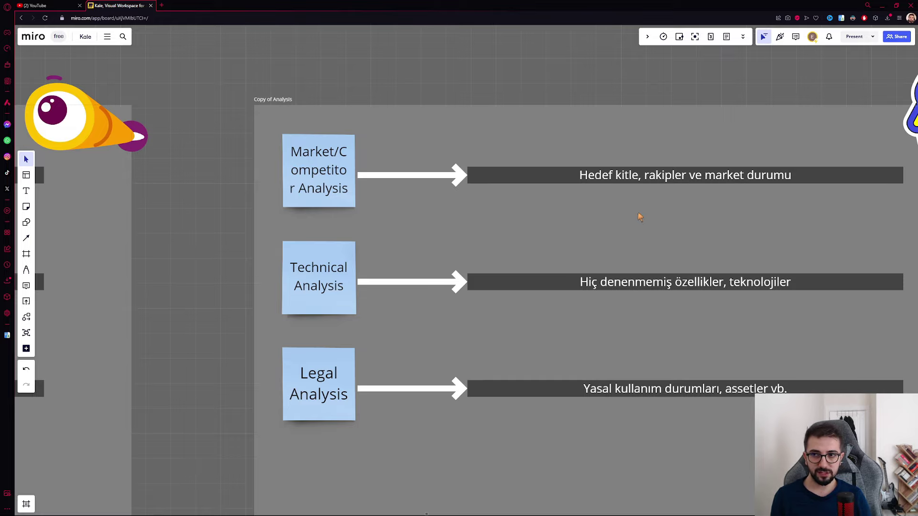
Check the three dark text bars in Target, then return to the Analysis frame.
scroll(478, 246, "left", 9)
scroll(428, 264, "left", 3)
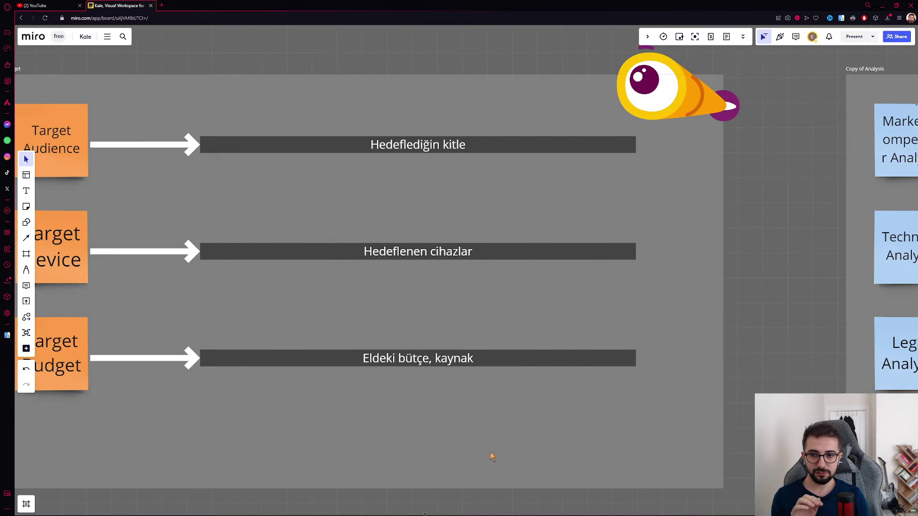
left_click_drag(492, 434, 367, 129)
left_click(704, 280)
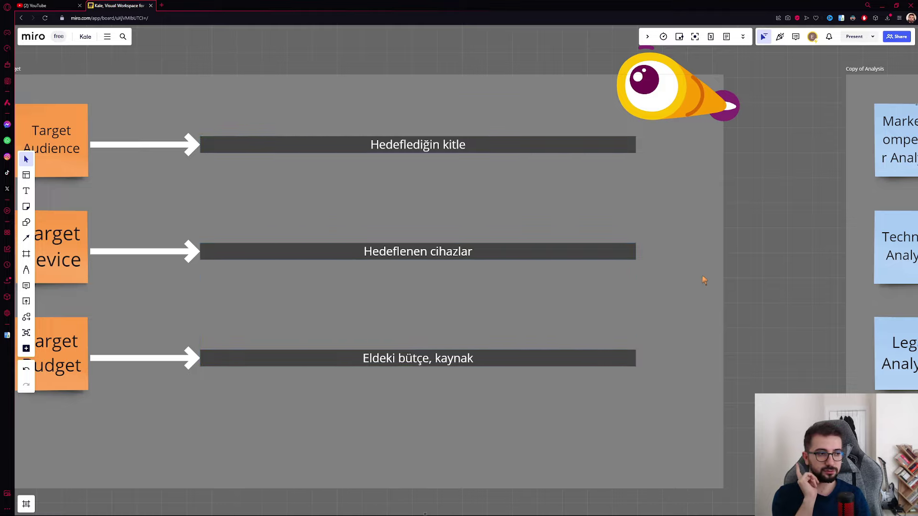
scroll(480, 262, "right", 4)
scroll(484, 266, "right", 2)
scroll(540, 221, "right", 4)
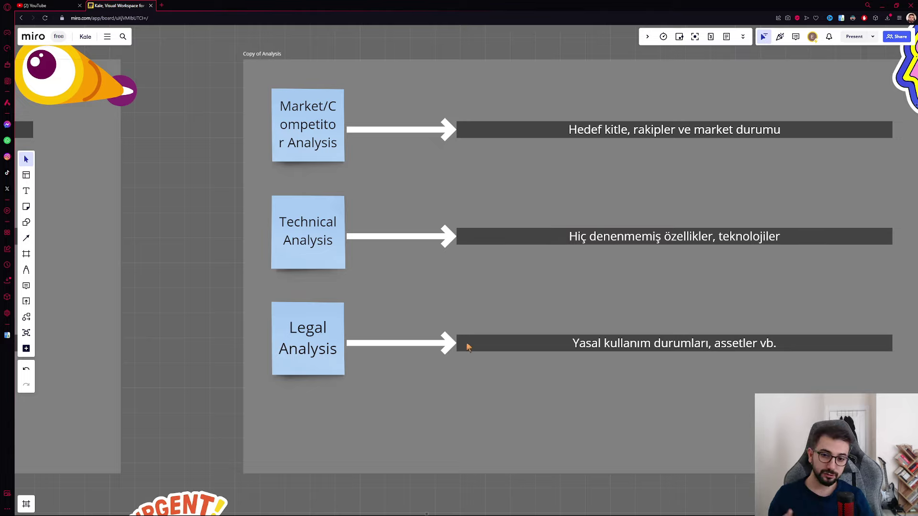
Fit the Copy of Analysis frame, then step to the Copy of Marketing frame using the Right arrow key.
scroll(578, 381, "right", 3)
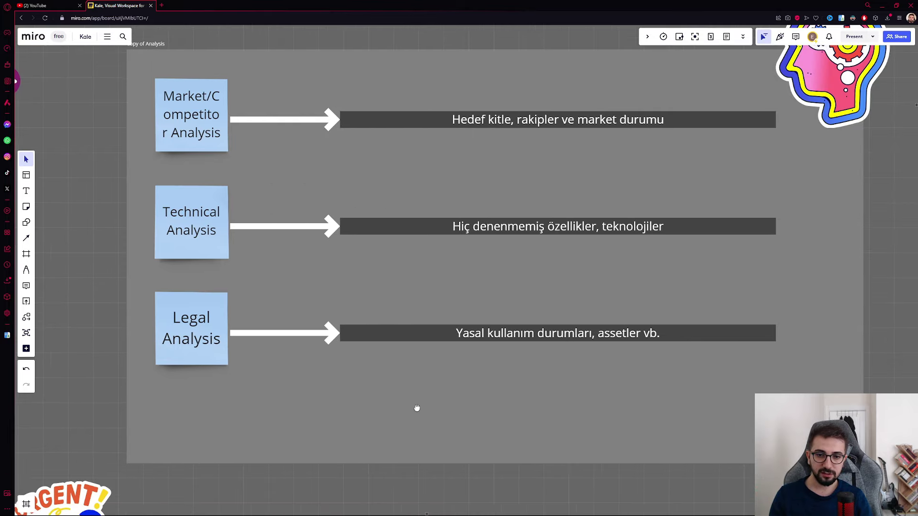
scroll(416, 408, "up", 1)
scroll(437, 433, "down", 2)
scroll(478, 442, "down", 3)
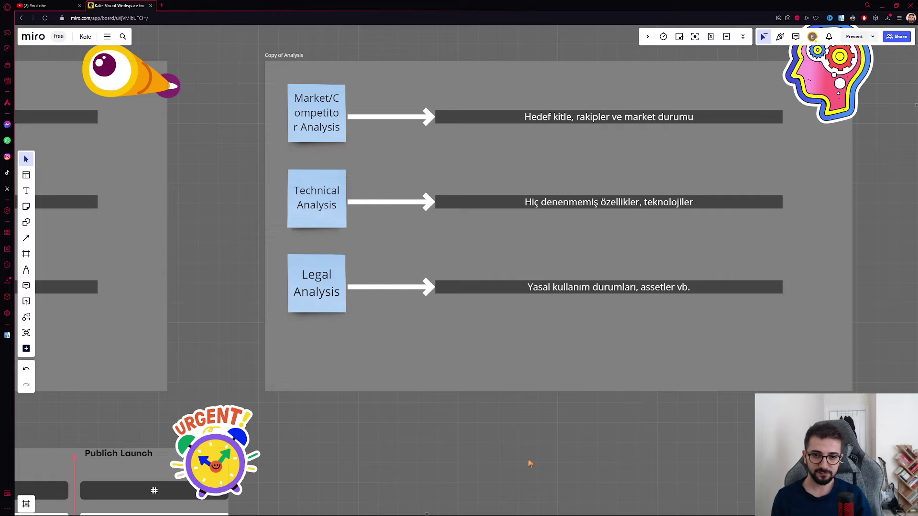
key("Right")
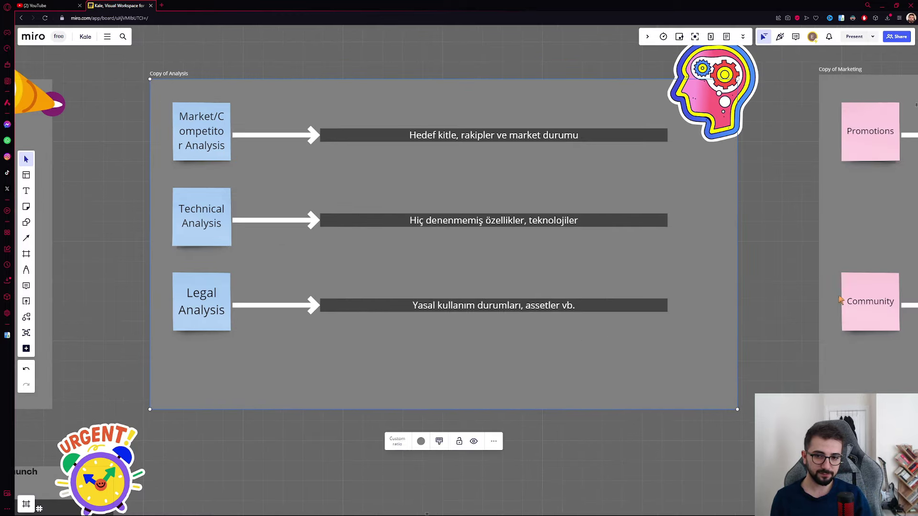
key("Right")
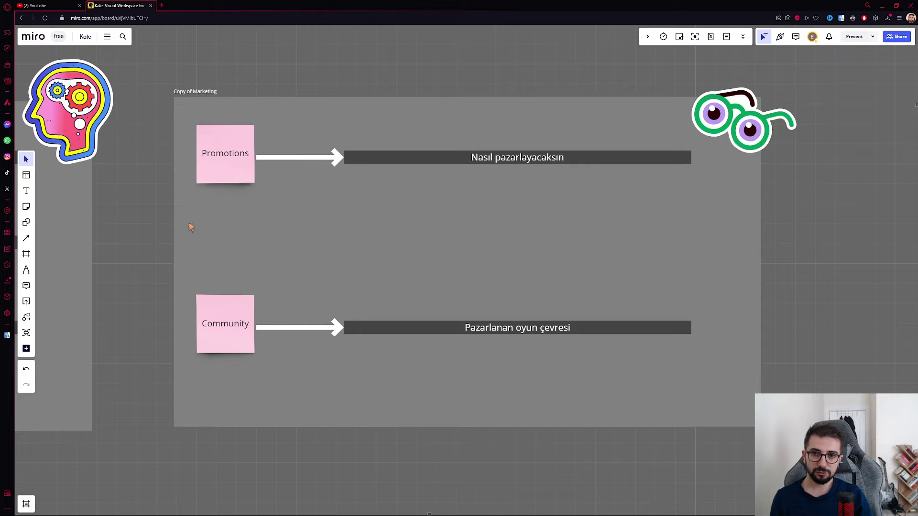
left_click_drag(206, 228, 634, 134)
left_click(540, 401)
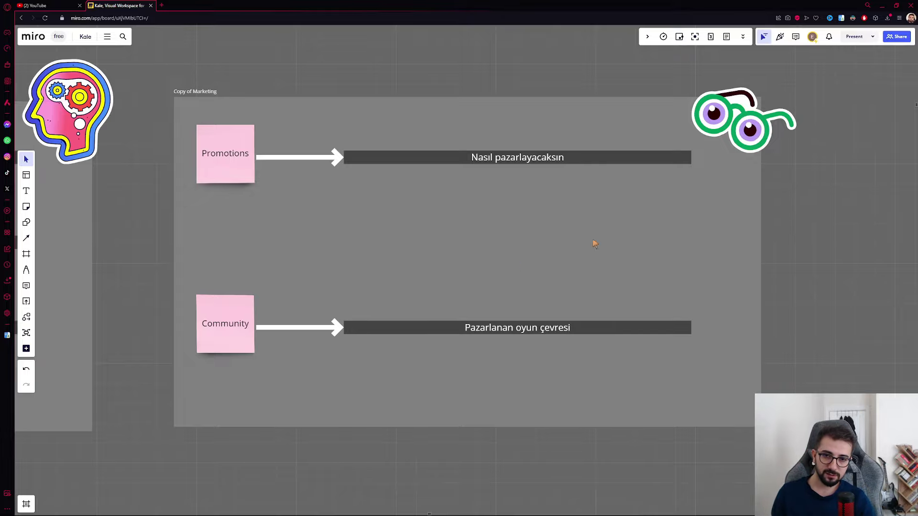
Zoom into the Copy of Development Plan table and pan across its columns.
scroll(611, 334, "down", 3)
scroll(313, 379, "down", 3)
scroll(352, 322, "left", 5)
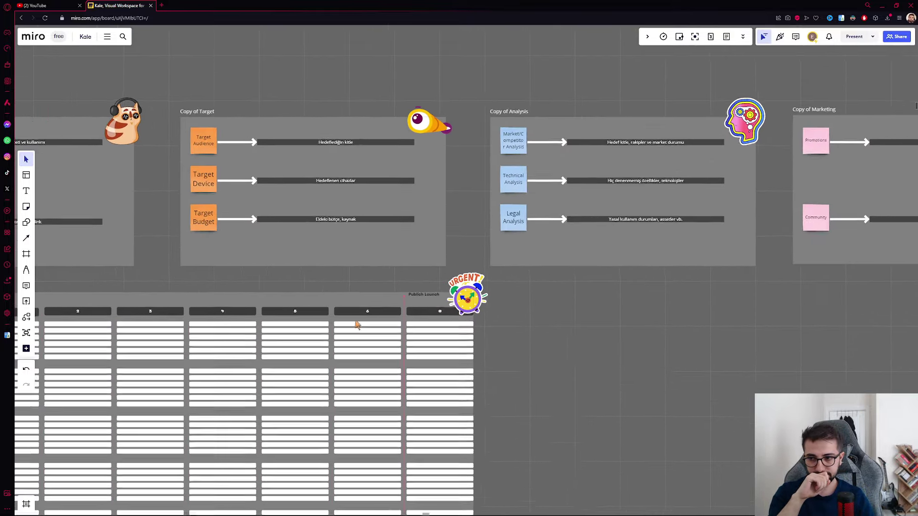
scroll(624, 215, "down", 5)
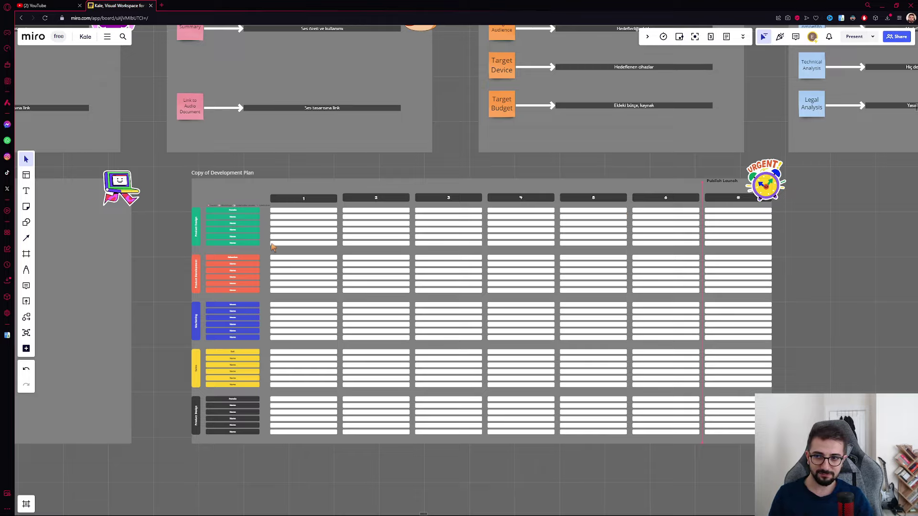
scroll(241, 210, "up", 5)
scroll(385, 233, "right", 3)
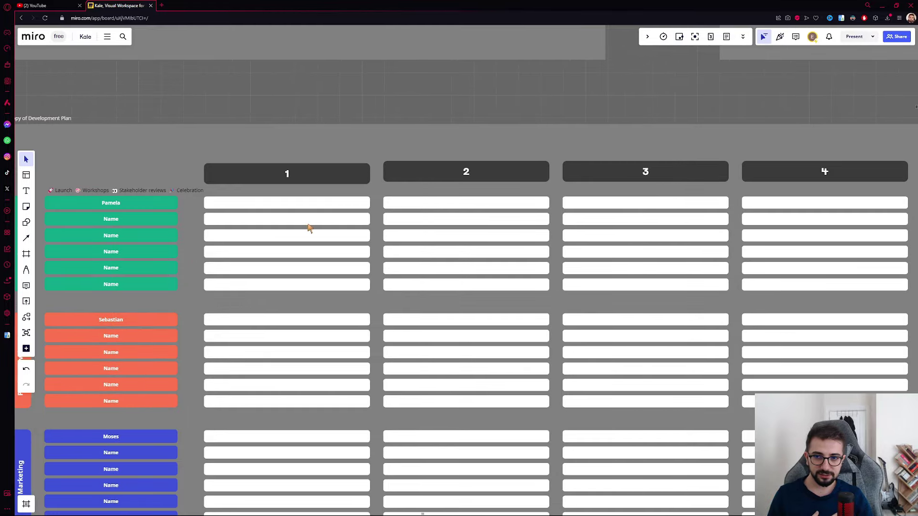
Zoom out to the whole board: the 'OYUN DIZAYN TASLAK DOKÜMANTASYONU' title above all eleven frames.
scroll(319, 257, "down", 5)
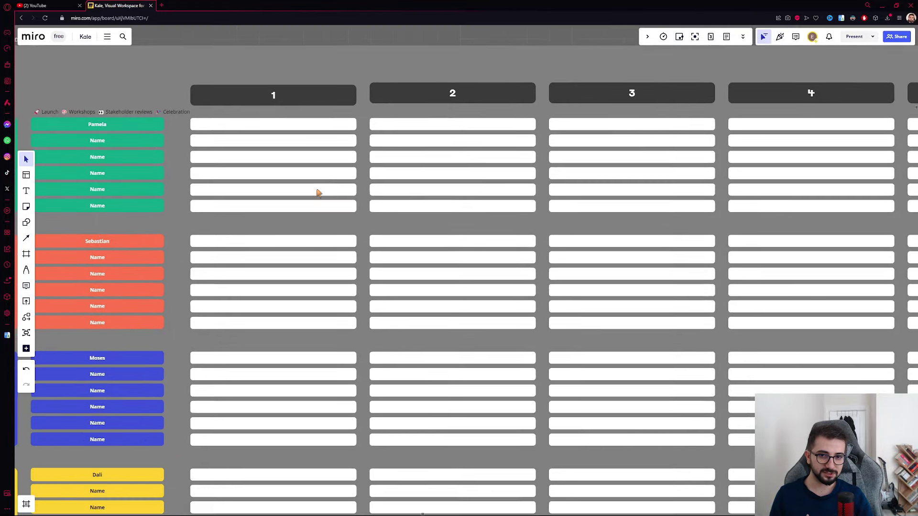
scroll(320, 256, "left", 5)
scroll(545, 240, "down", 3)
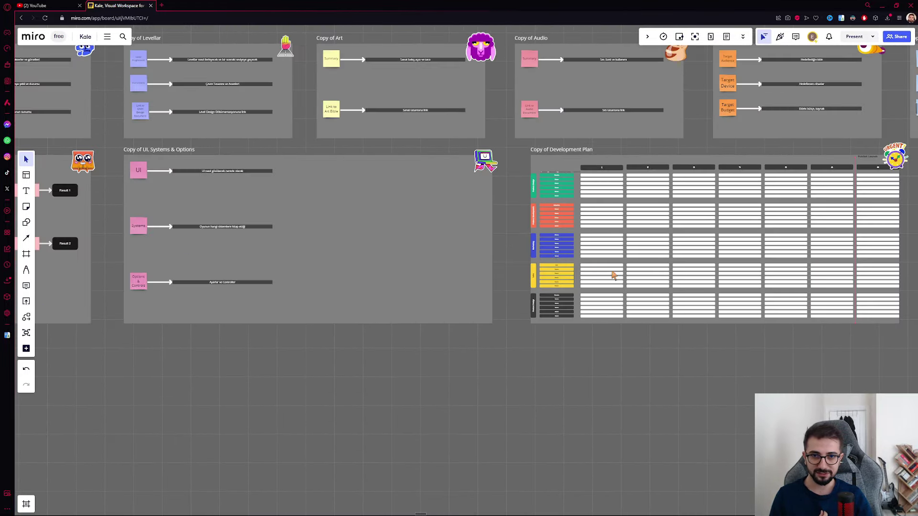
scroll(610, 272, "right", 5)
scroll(395, 347, "down", 5)
scroll(516, 317, "right", 3)
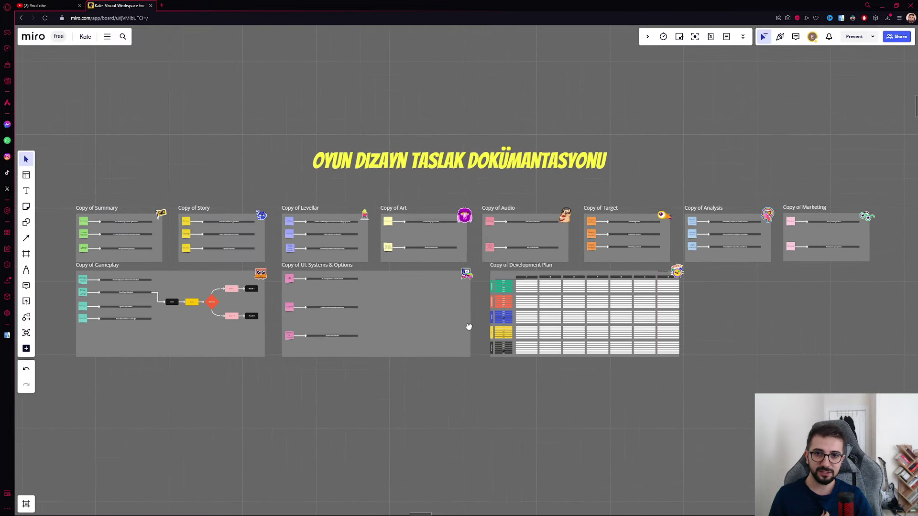
scroll(334, 337, "left", 5)
scroll(420, 307, "up", 5)
scroll(498, 318, "left", 5)
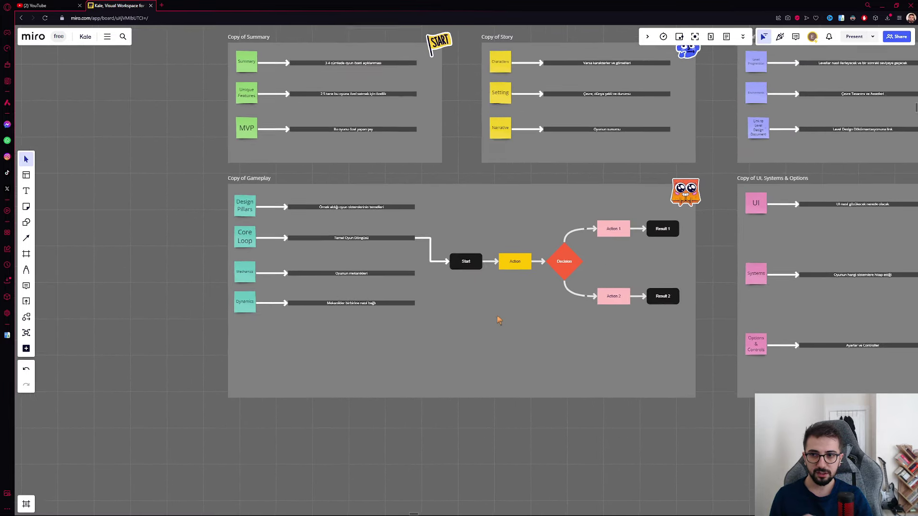
scroll(498, 338, "up", 2)
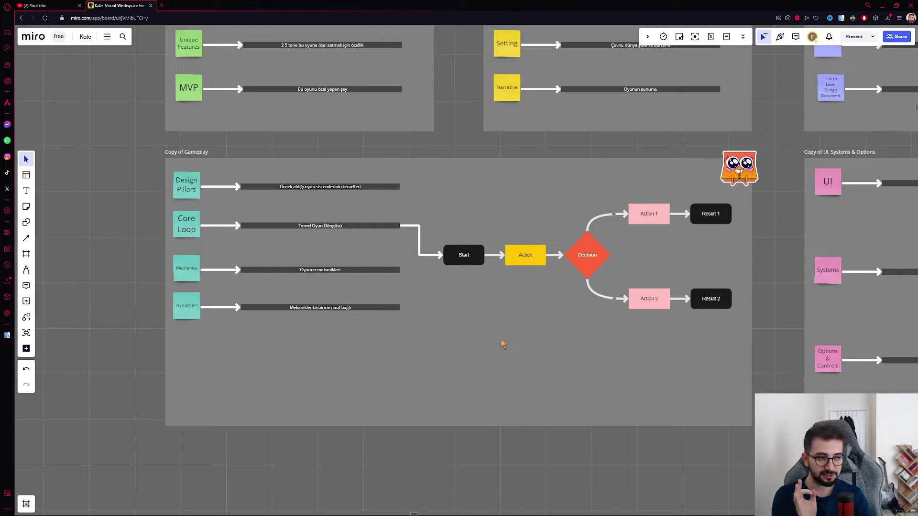
scroll(502, 344, "down", 3)
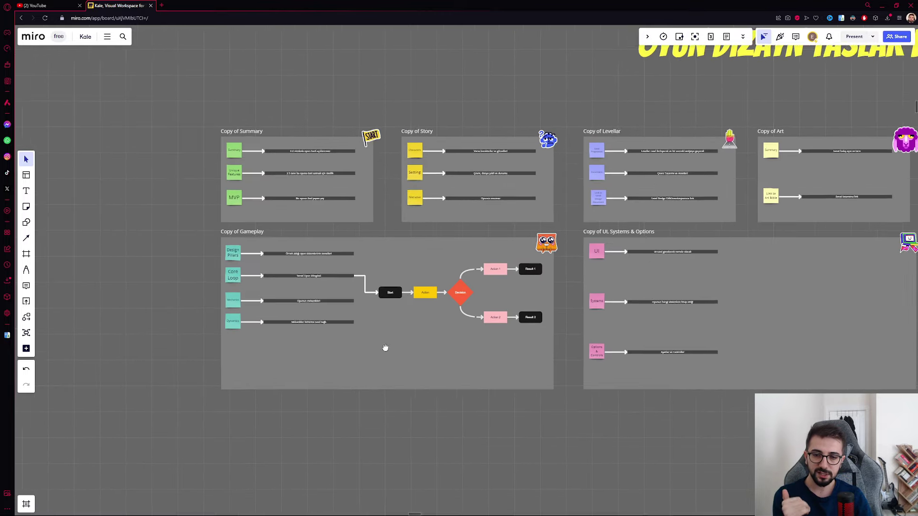
scroll(384, 348, "down", 2)
scroll(693, 365, "down", 1)
scroll(693, 365, "down", 1)
scroll(598, 364, "down", 1)
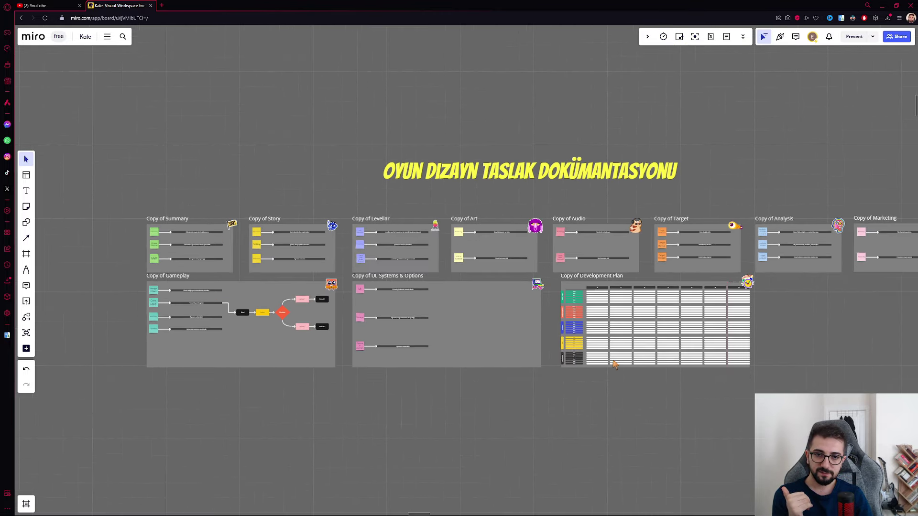
scroll(621, 366, "down", 1)
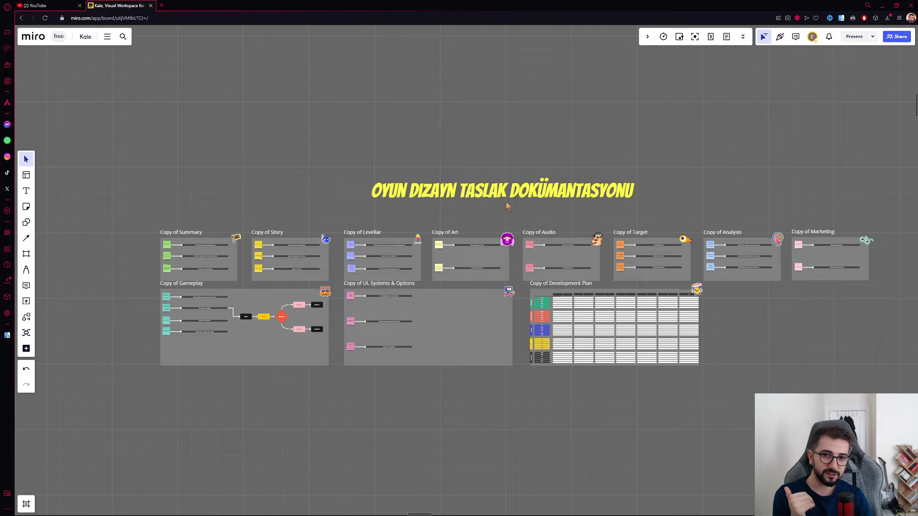
left_click(508, 206)
left_click(579, 217)
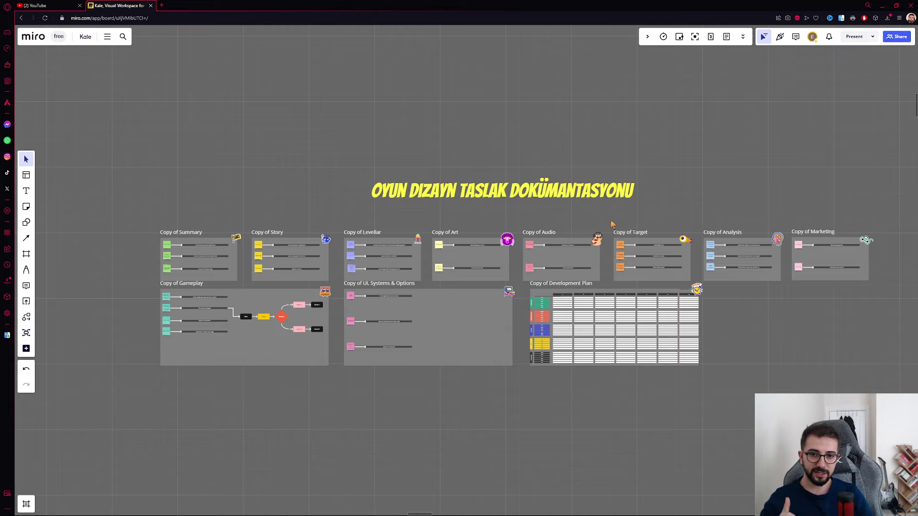
left_click_drag(834, 364, 76, 133)
left_click(223, 400)
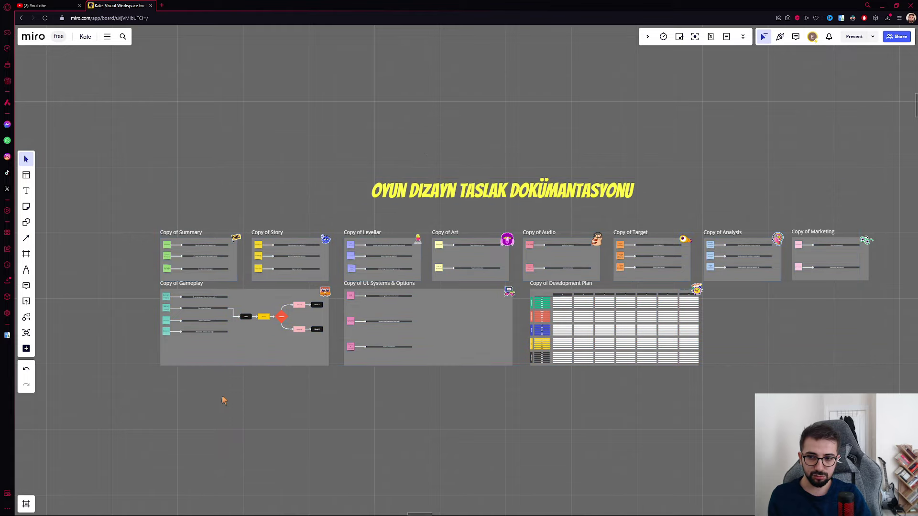
scroll(235, 397, "up", 3)
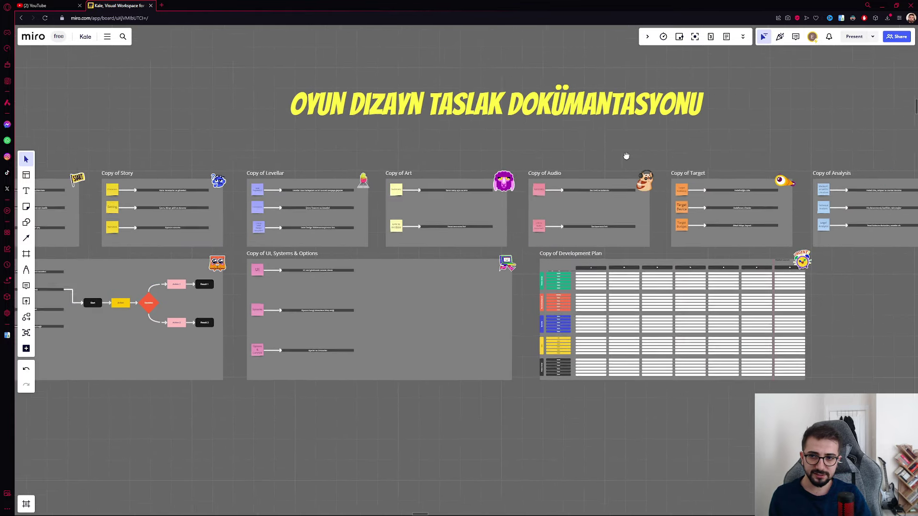
scroll(372, 150, "up", 3)
scroll(371, 150, "right", 3)
left_click_drag(184, 141, 670, 434)
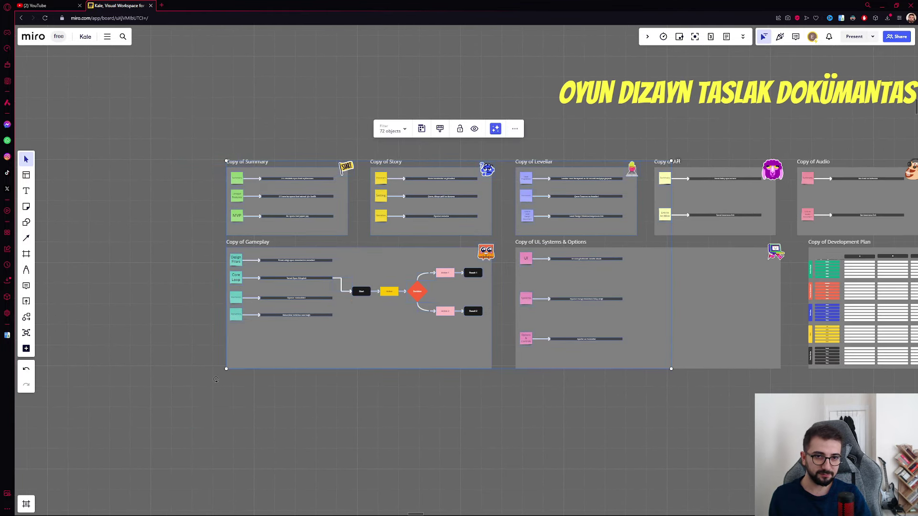
left_click(688, 426)
scroll(593, 433, "right", 5)
scroll(592, 434, "right", 1)
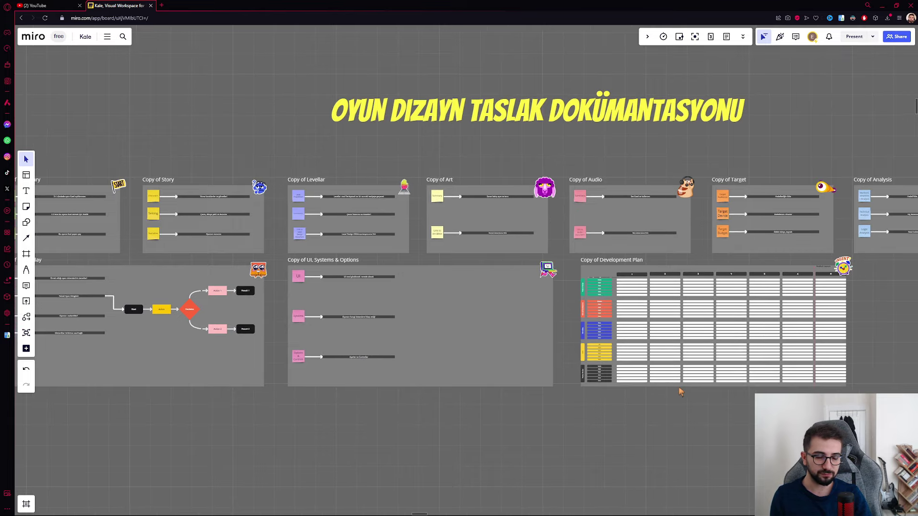
scroll(622, 421, "left", 10)
left_click_drag(512, 262, 306, 323)
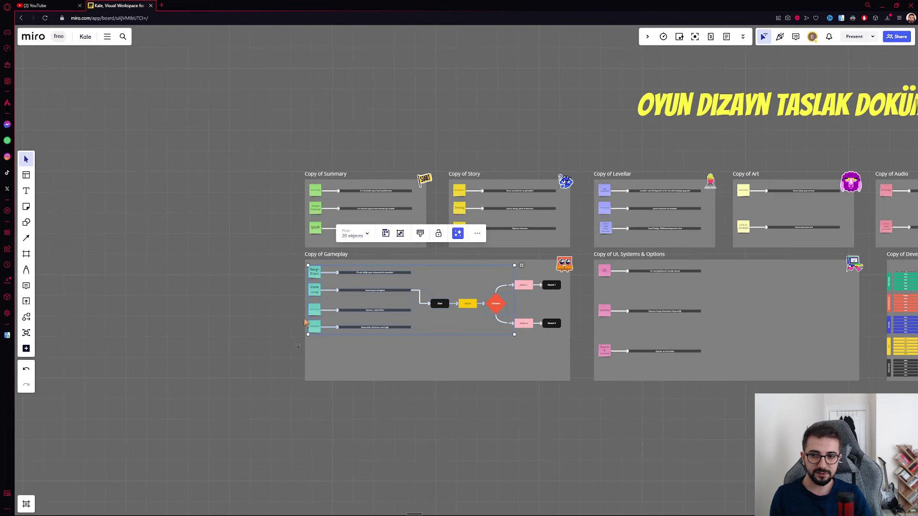
scroll(306, 324, "up", 3)
left_click(417, 378)
scroll(447, 369, "right", 5)
scroll(447, 369, "down", 1)
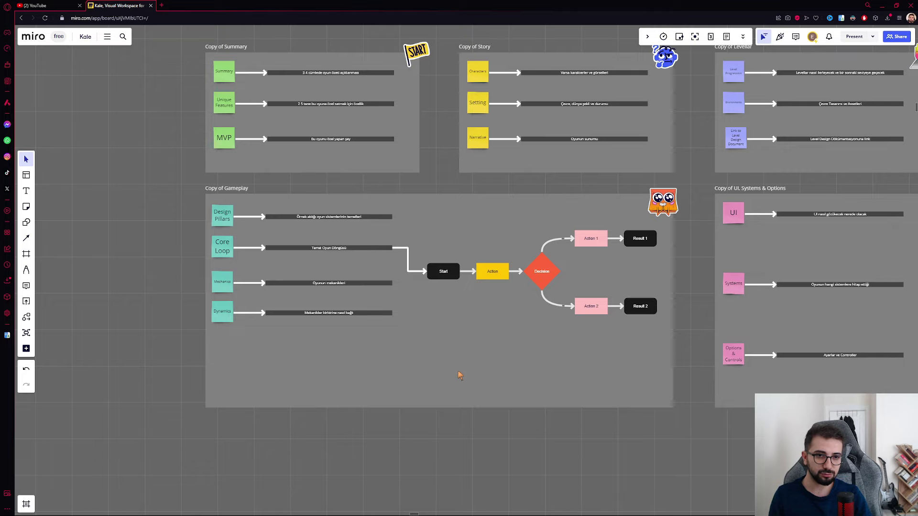
scroll(500, 144, "up", 2)
scroll(501, 144, "left", 1)
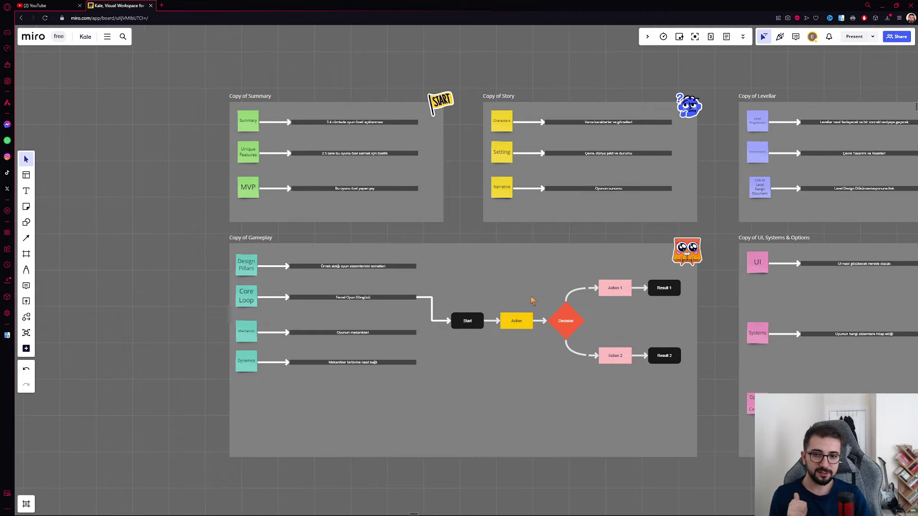
scroll(530, 301, "right", 5)
scroll(379, 301, "down", 5)
scroll(370, 351, "right", 5)
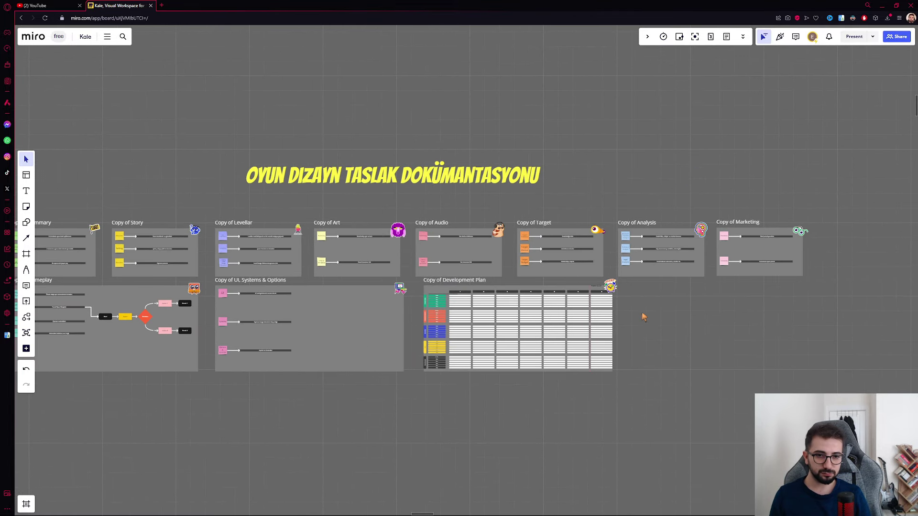
scroll(530, 333, "left", 3)
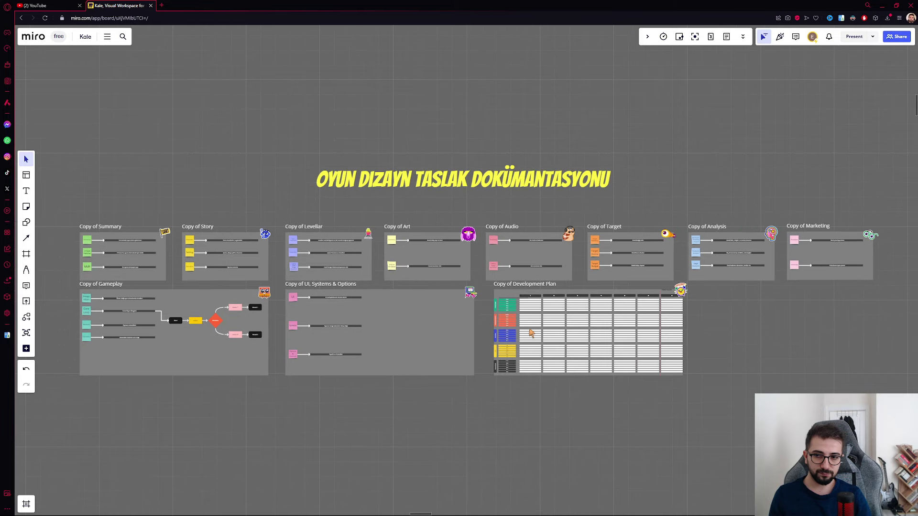